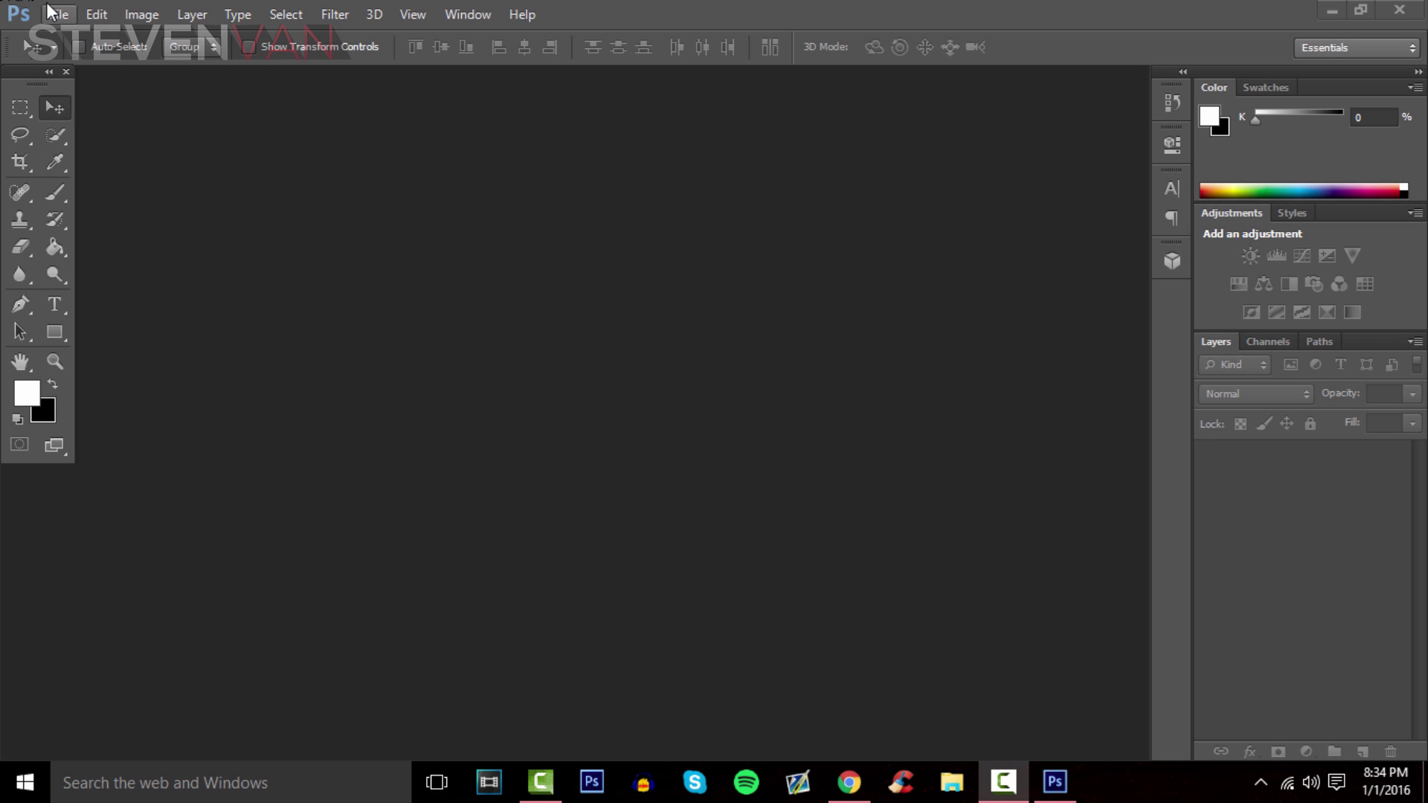
Step: Make a new 1280 × 720 pixel, 72 ppi RGB document with Transparent background contents
{"action": "left_click", "coordinate": [51, 12]}
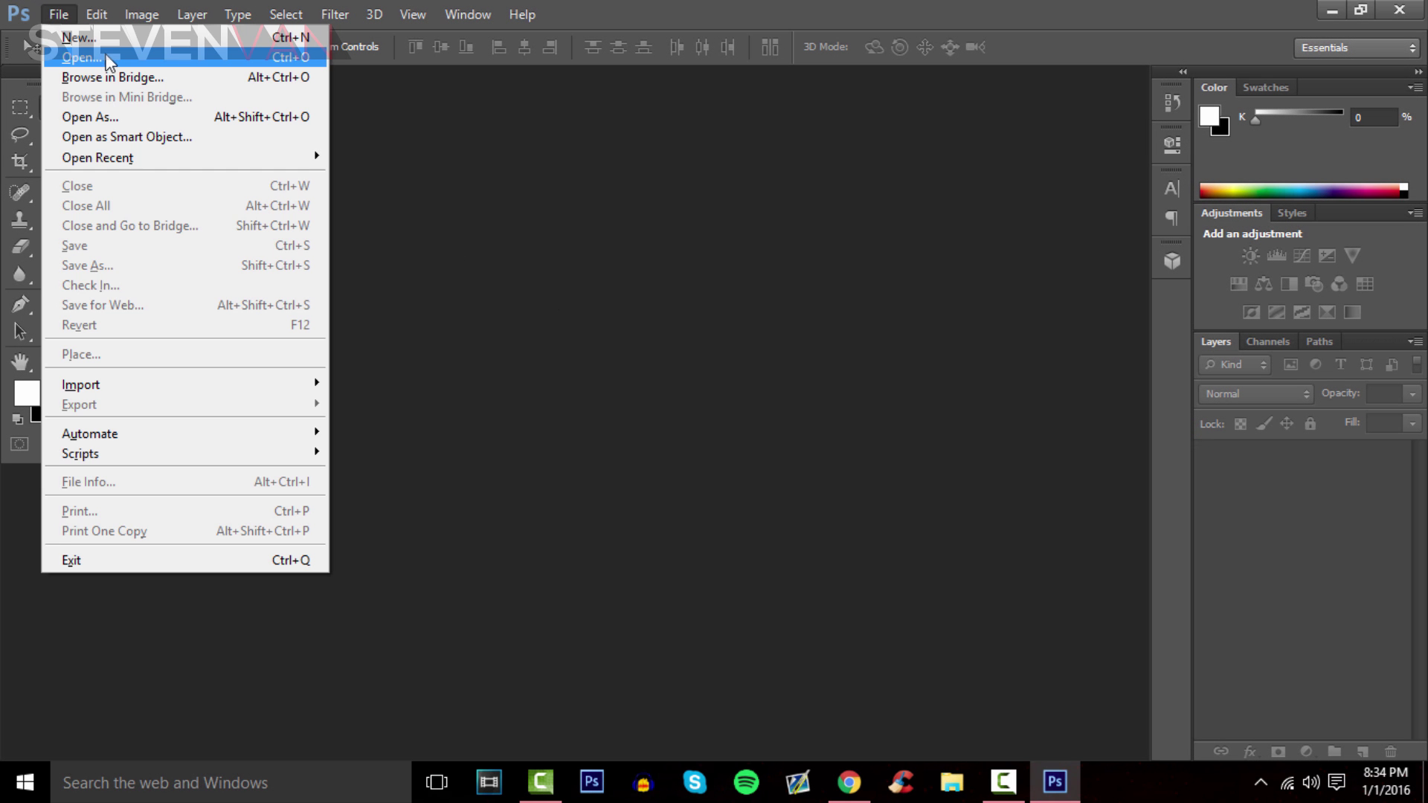
{"action": "left_click", "coordinate": [105, 55]}
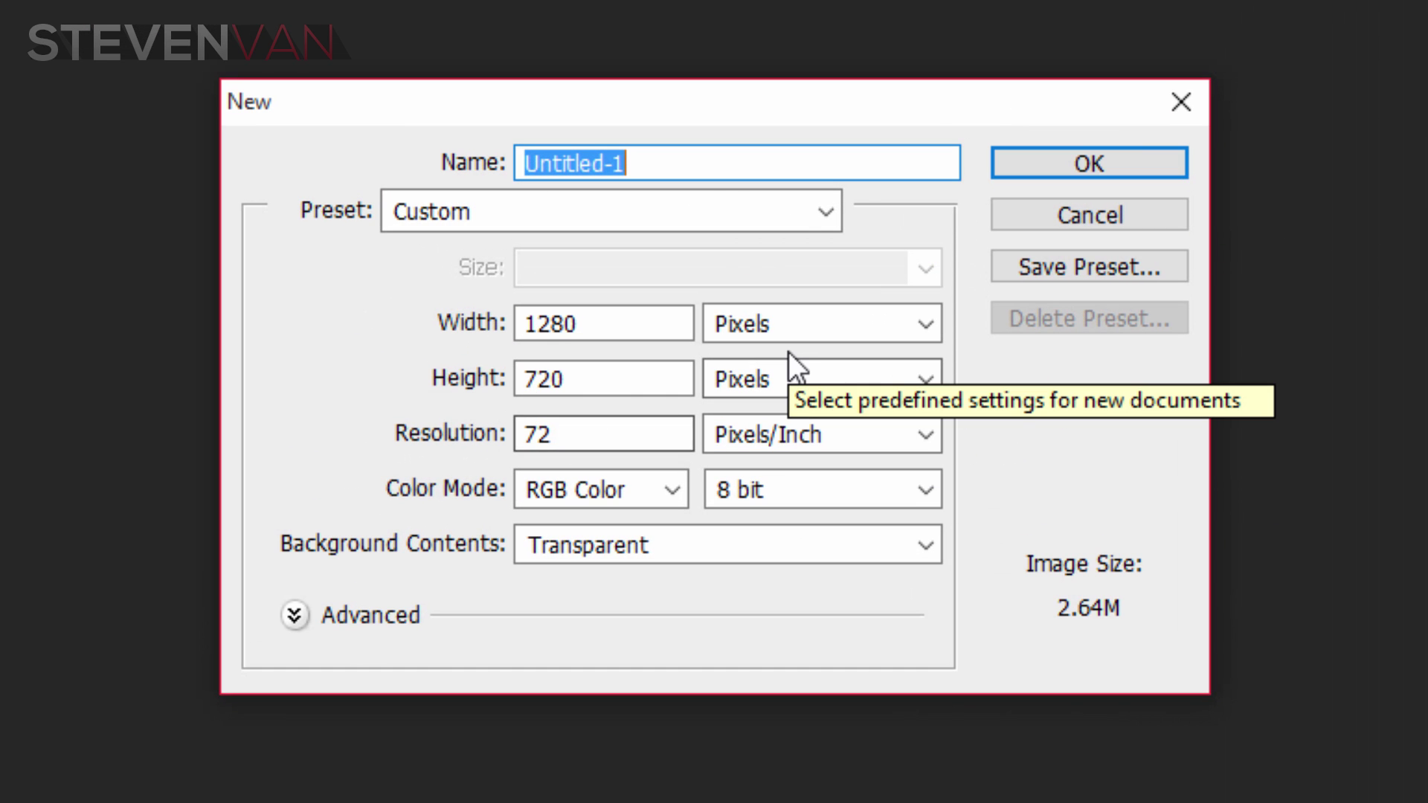
{"action": "left_click", "coordinate": [746, 334]}
{"action": "left_click", "coordinate": [743, 336]}
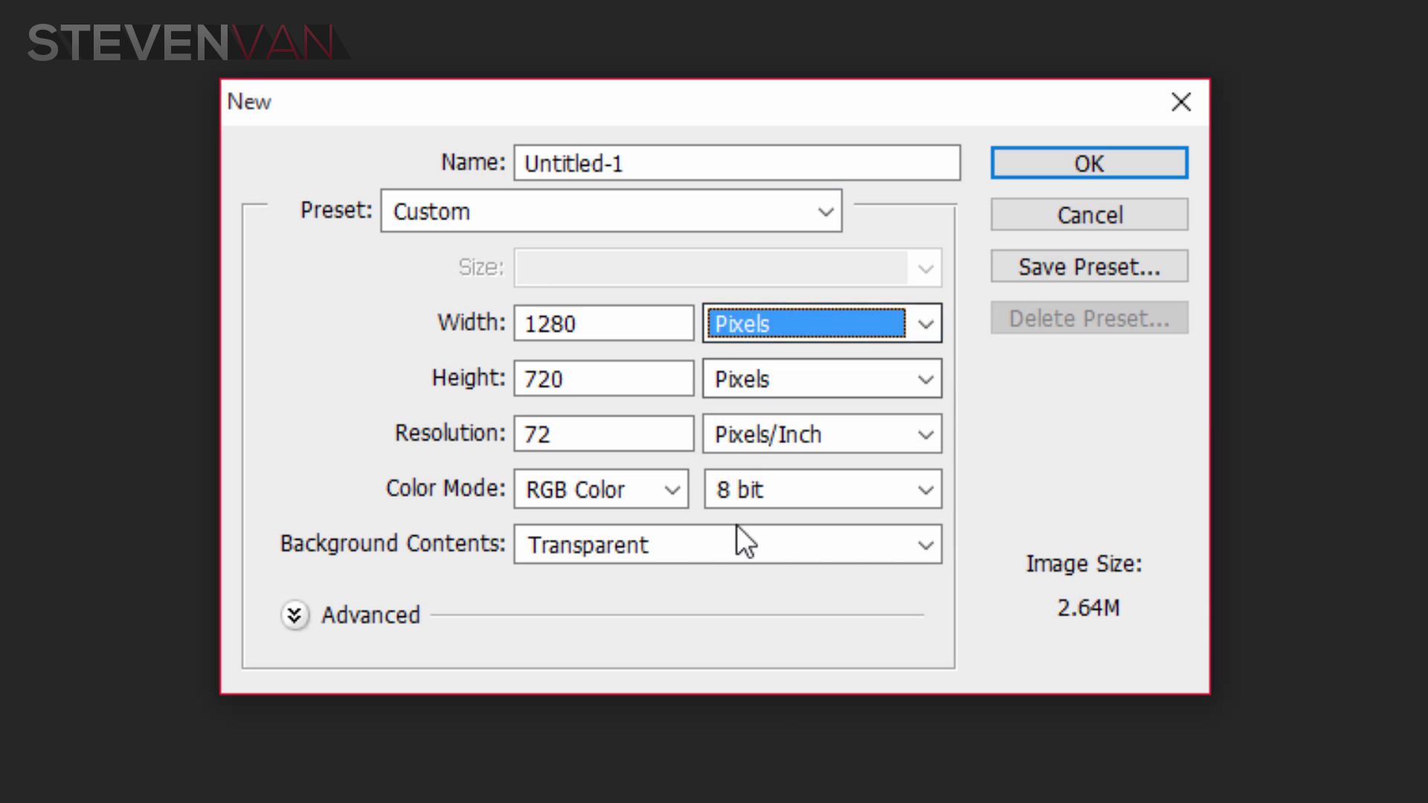
{"action": "left_click", "coordinate": [554, 550]}
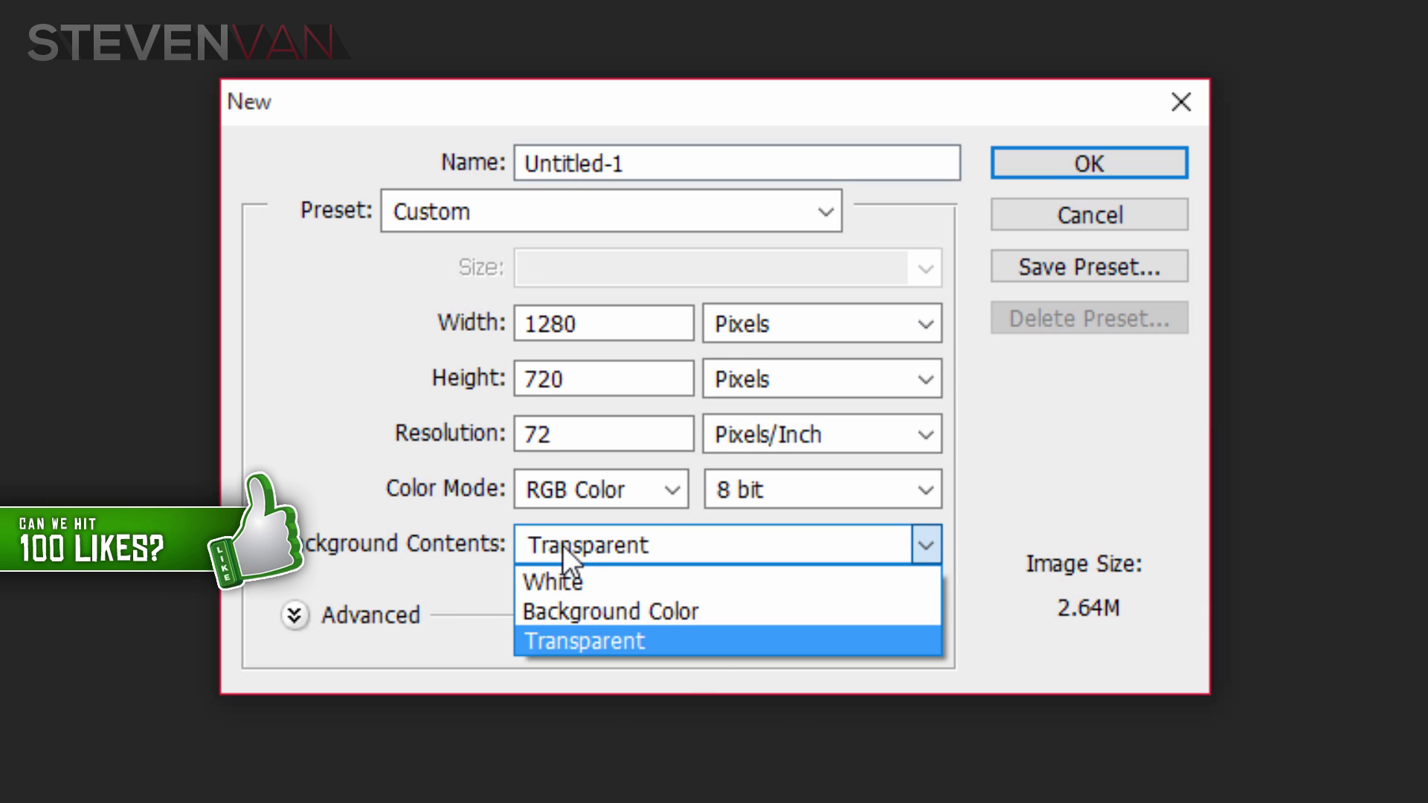
{"action": "left_click", "coordinate": [621, 639]}
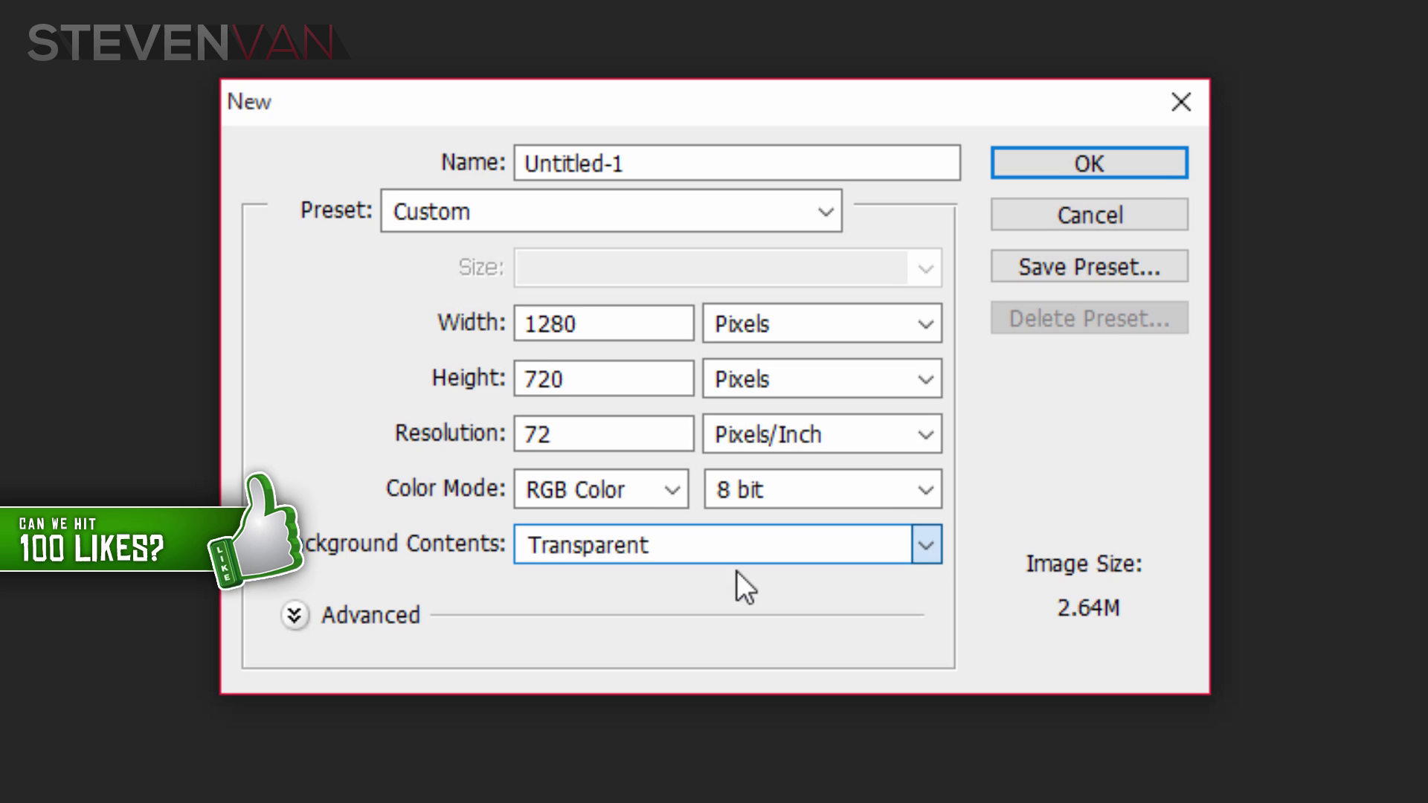
{"action": "left_click", "coordinate": [975, 176]}
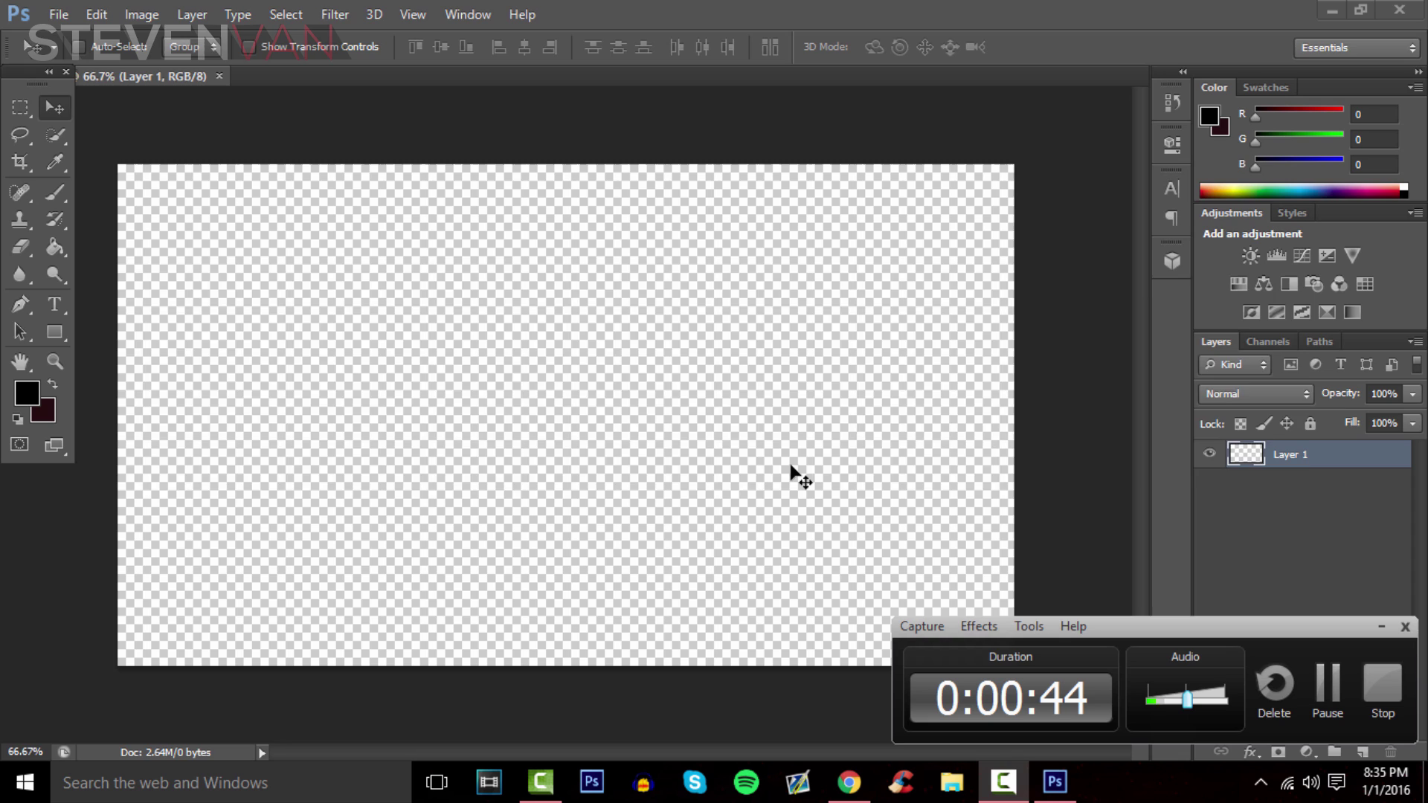
Step: In the browser, search Google Images for 'samsung galaxy s6 edge plus'
{"action": "key", "text": "alt+Tab"}
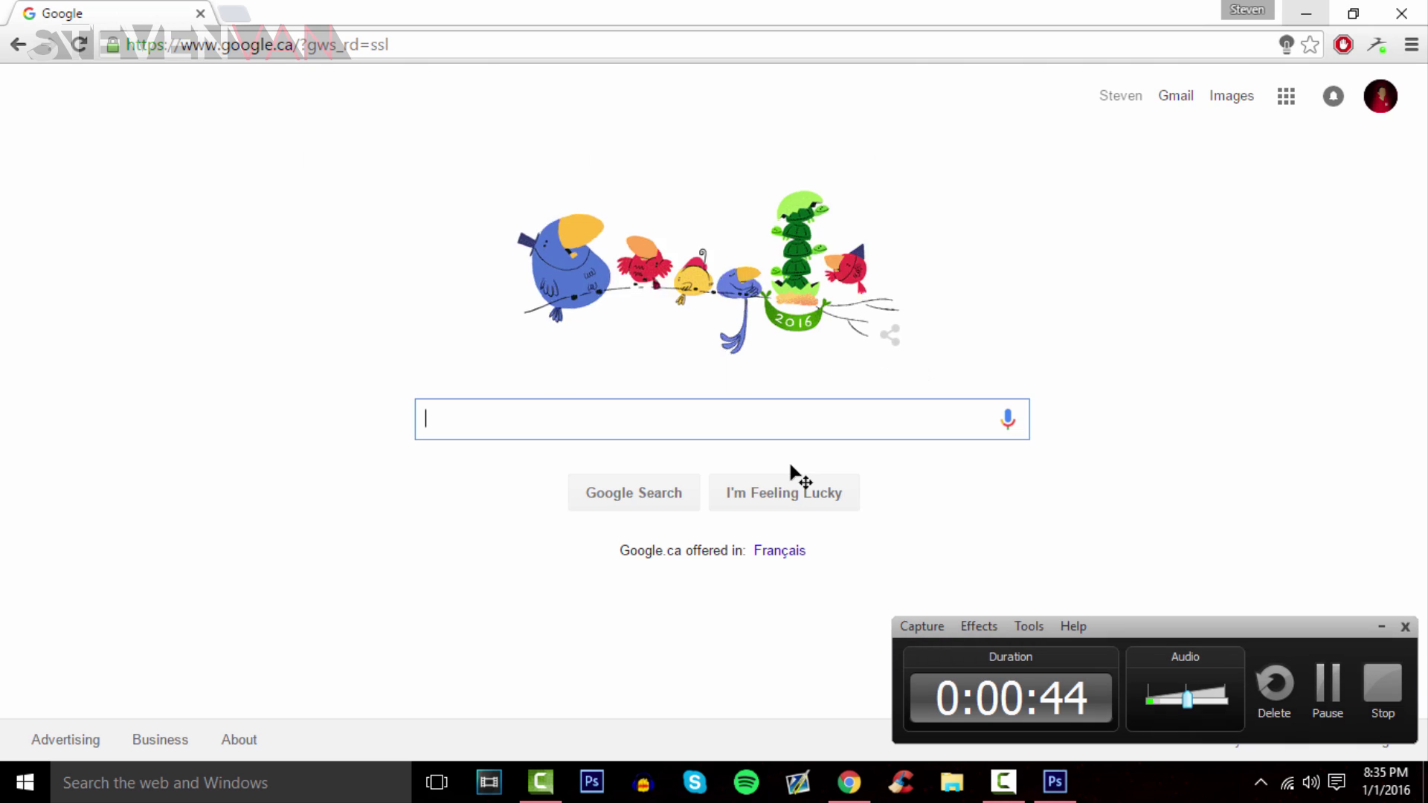
{"action": "left_click", "coordinate": [1388, 630]}
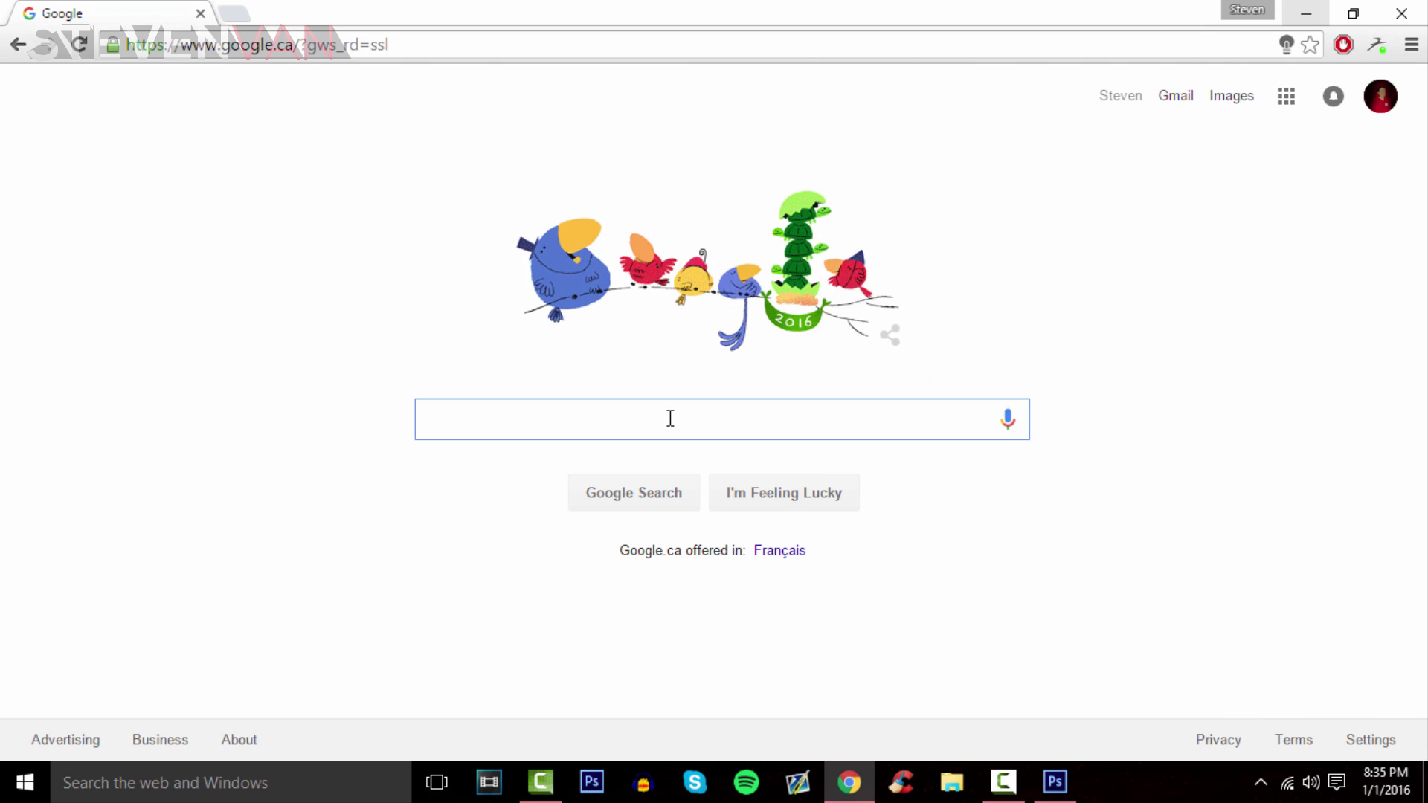
{"action": "type", "text": "SAMSUN G"}
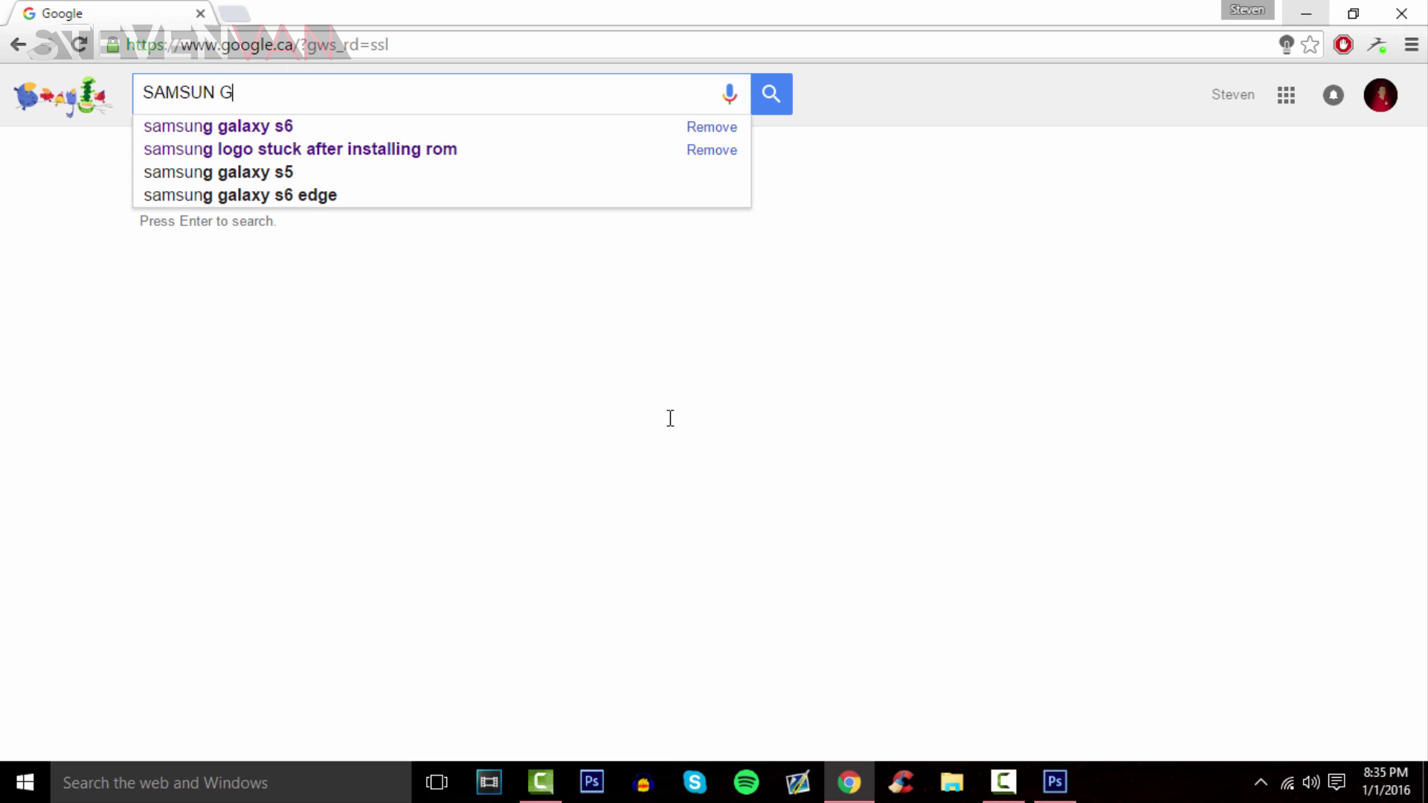
{"action": "type", "text": "ALAXY S6 EDG"}
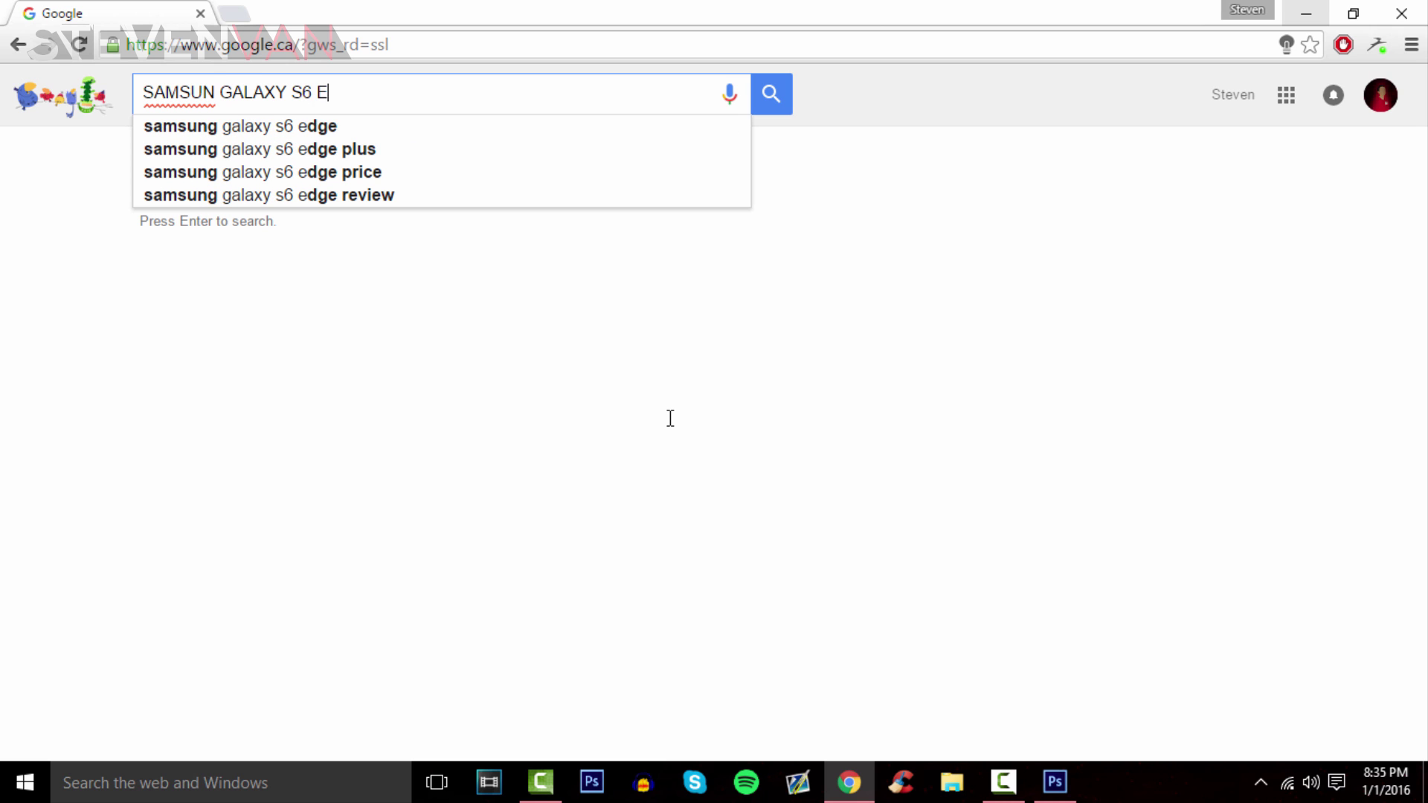
{"action": "key", "text": "Down"}
{"action": "key", "text": "Down"}
{"action": "key", "text": "Return"}
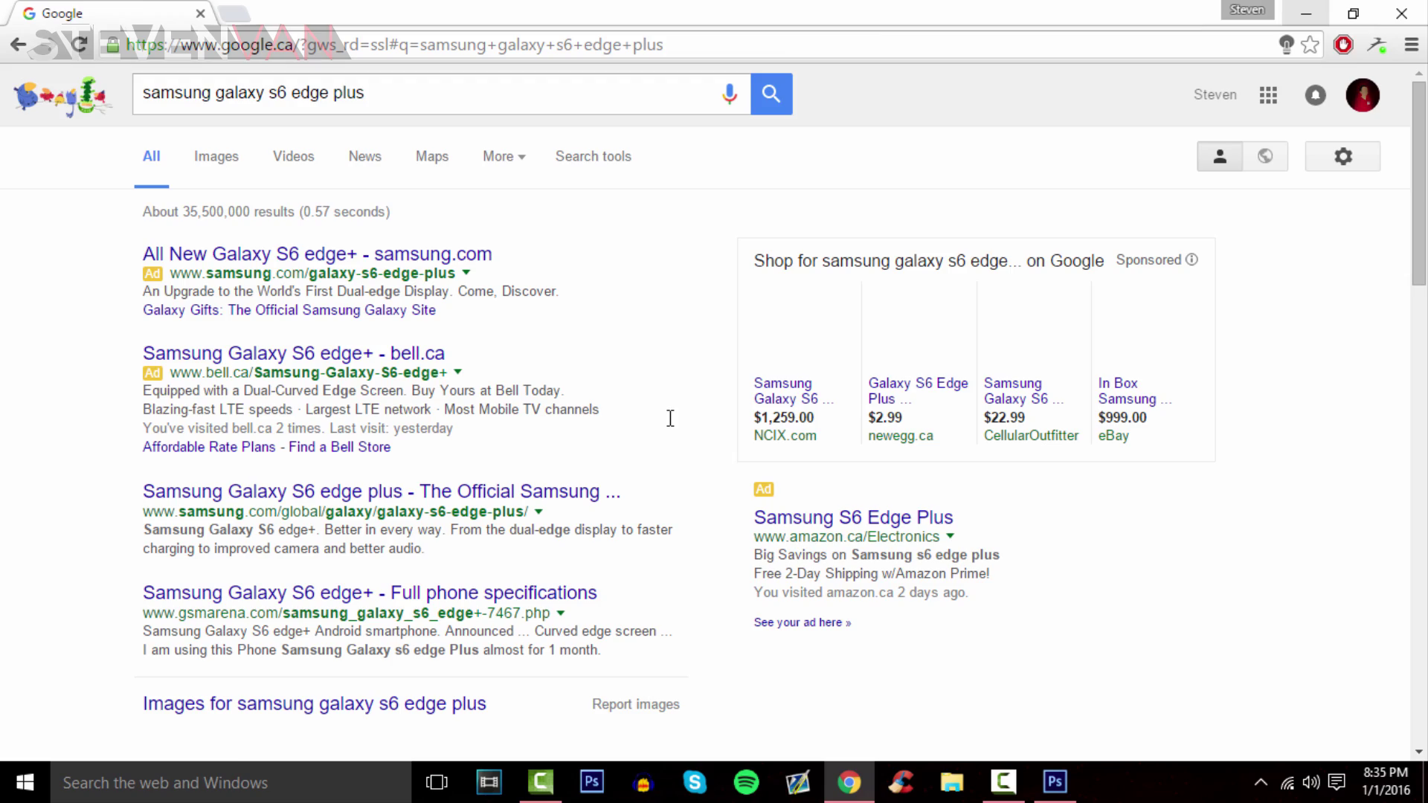
{"action": "left_click", "coordinate": [197, 160]}
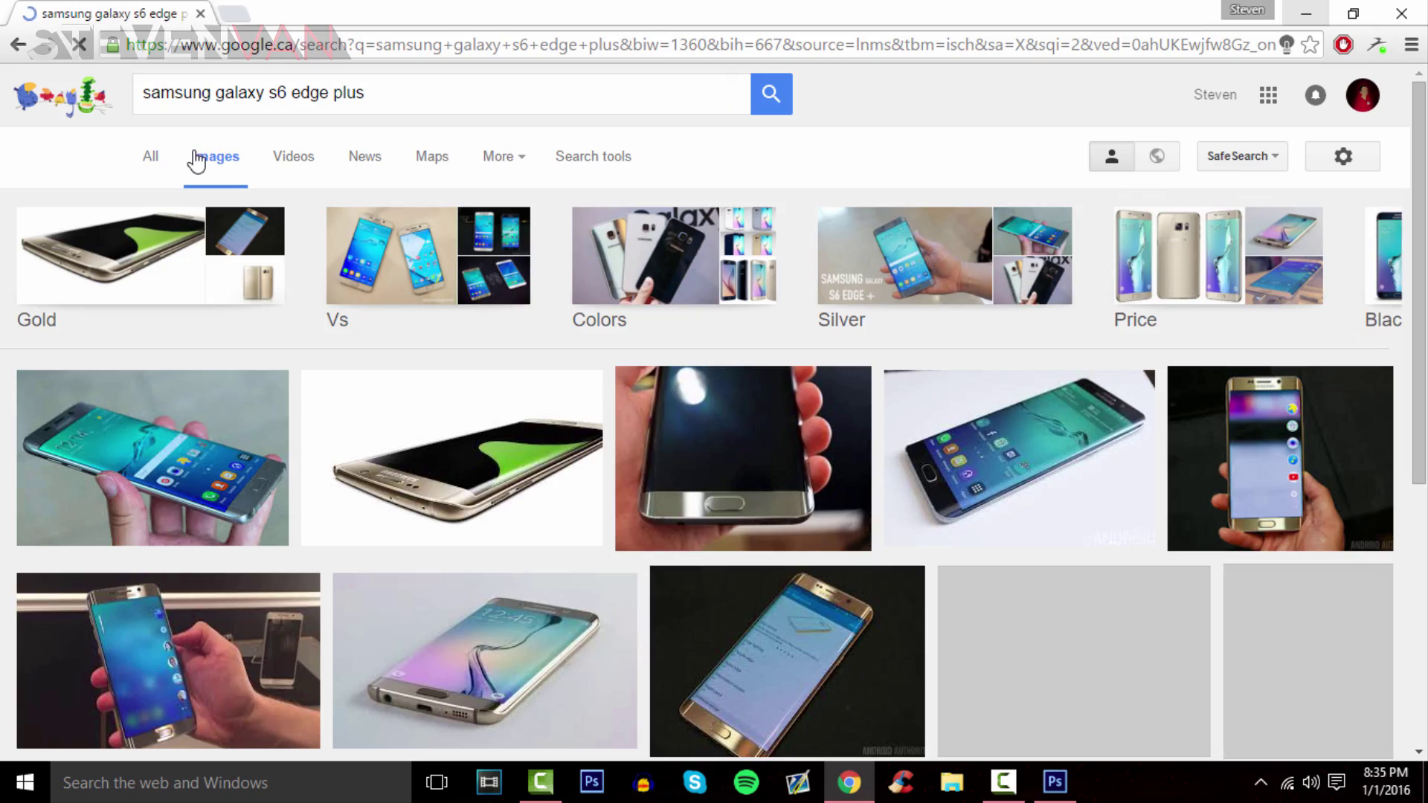
Step: Save a hand-holding-phone photo as DSC_1827.jpg and return to Photoshop
{"action": "scroll", "coordinate": [356, 328], "scroll_direction": "down", "scroll_amount": 4}
{"action": "scroll", "coordinate": [751, 411], "scroll_direction": "up", "scroll_amount": 3}
{"action": "scroll", "coordinate": [752, 411], "scroll_direction": "down", "scroll_amount": 5}
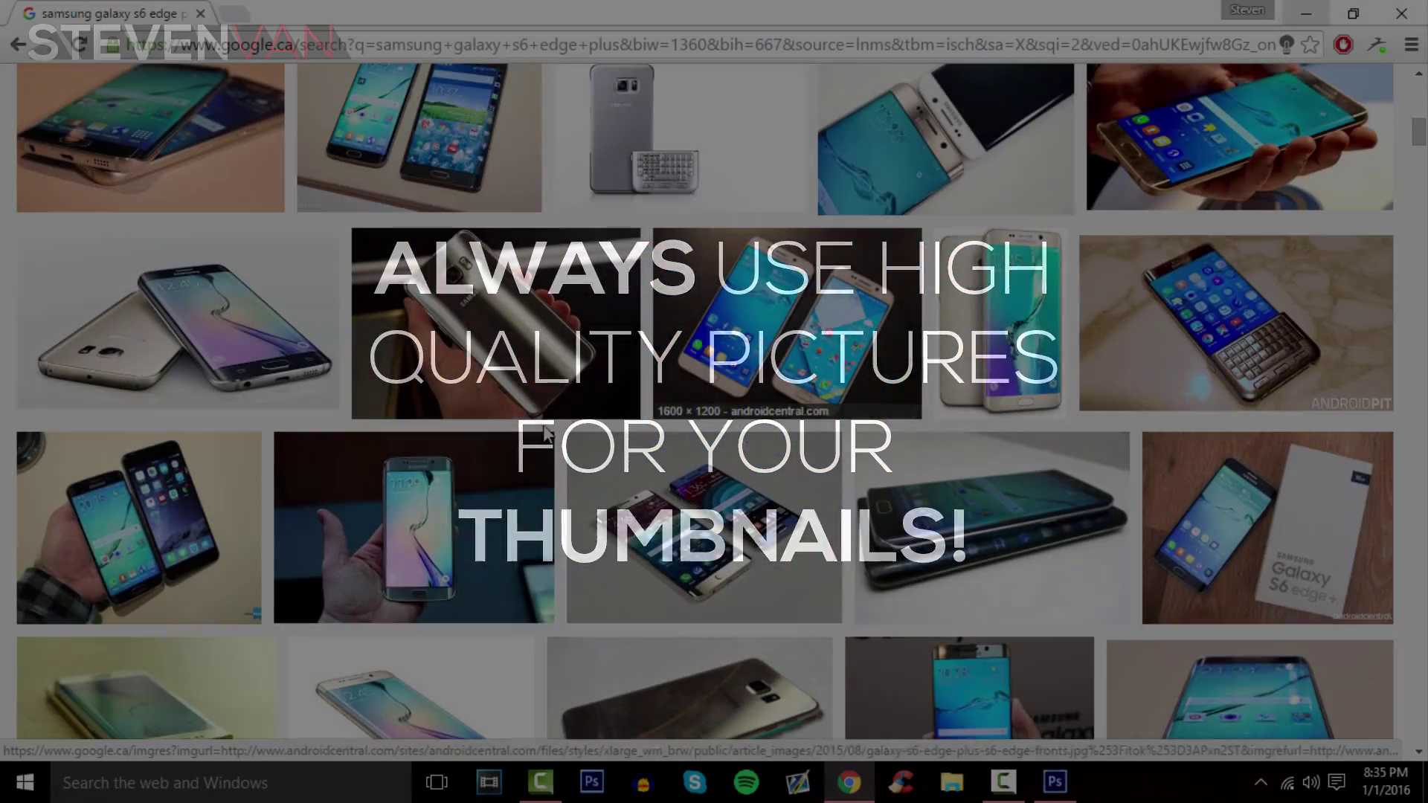
{"action": "left_click", "coordinate": [414, 435]}
{"action": "right_click", "coordinate": [732, 433]}
{"action": "left_click", "coordinate": [837, 604]}
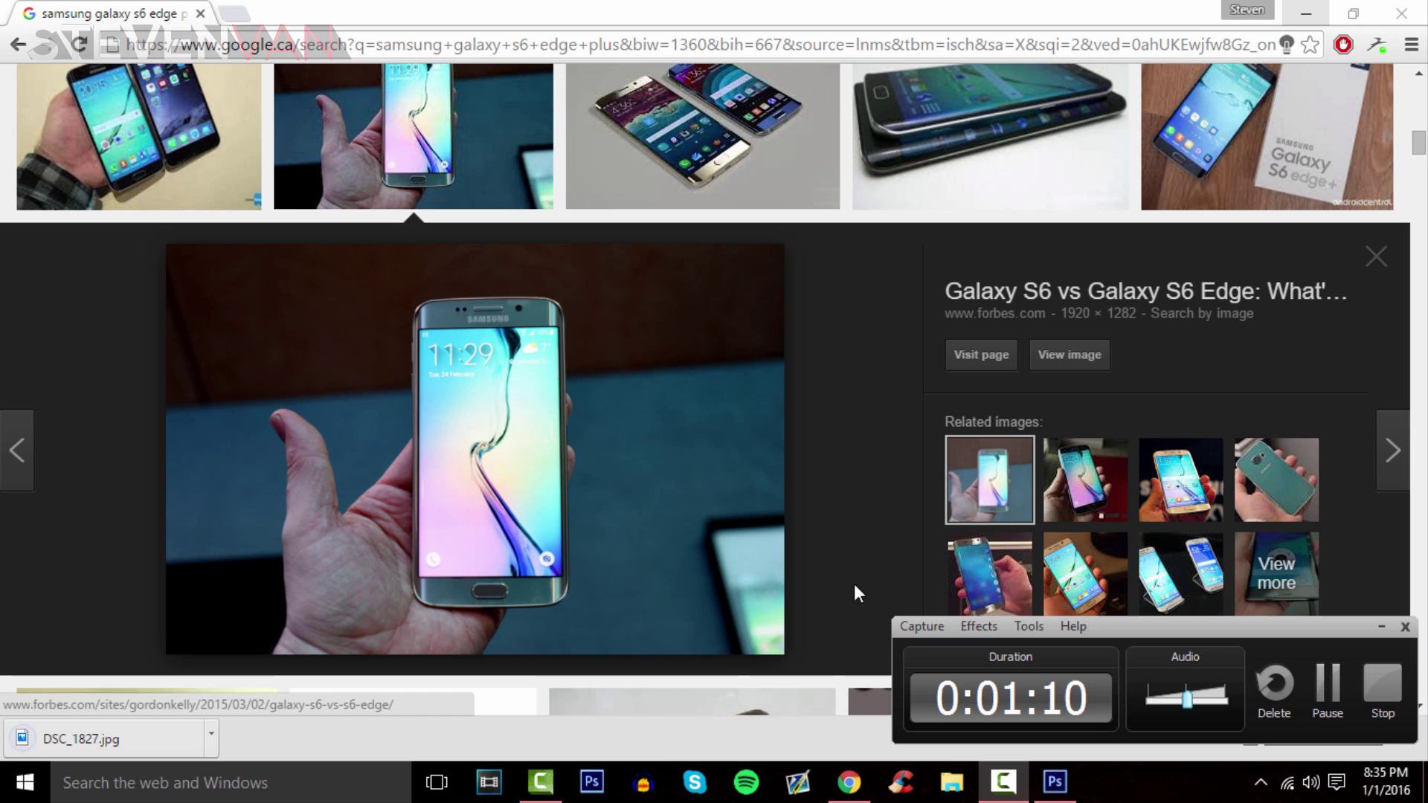
{"action": "key", "text": "alt+Tab"}
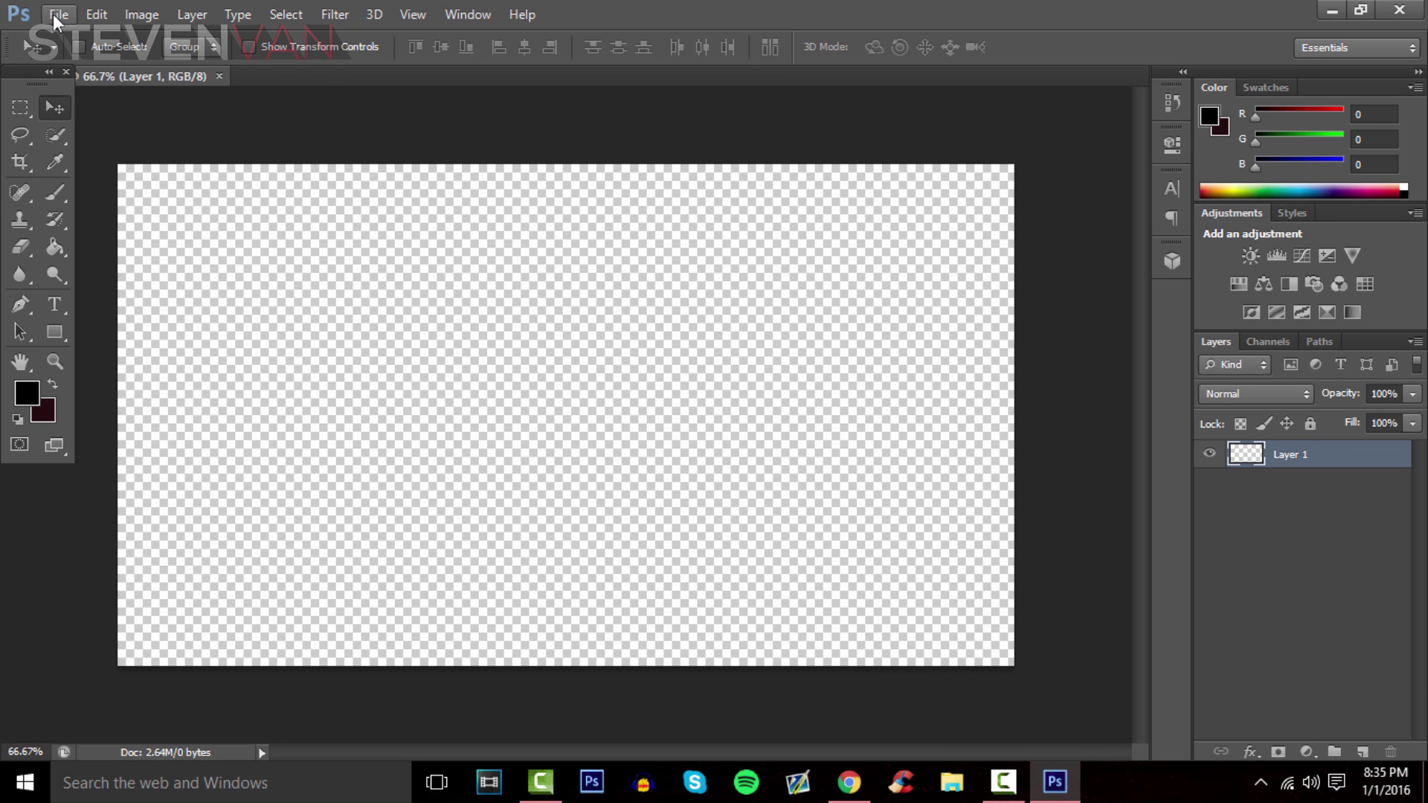
Step: Place the DSC_1827 photo into the document with File > Place
{"action": "left_click", "coordinate": [59, 15]}
{"action": "left_click", "coordinate": [171, 348]}
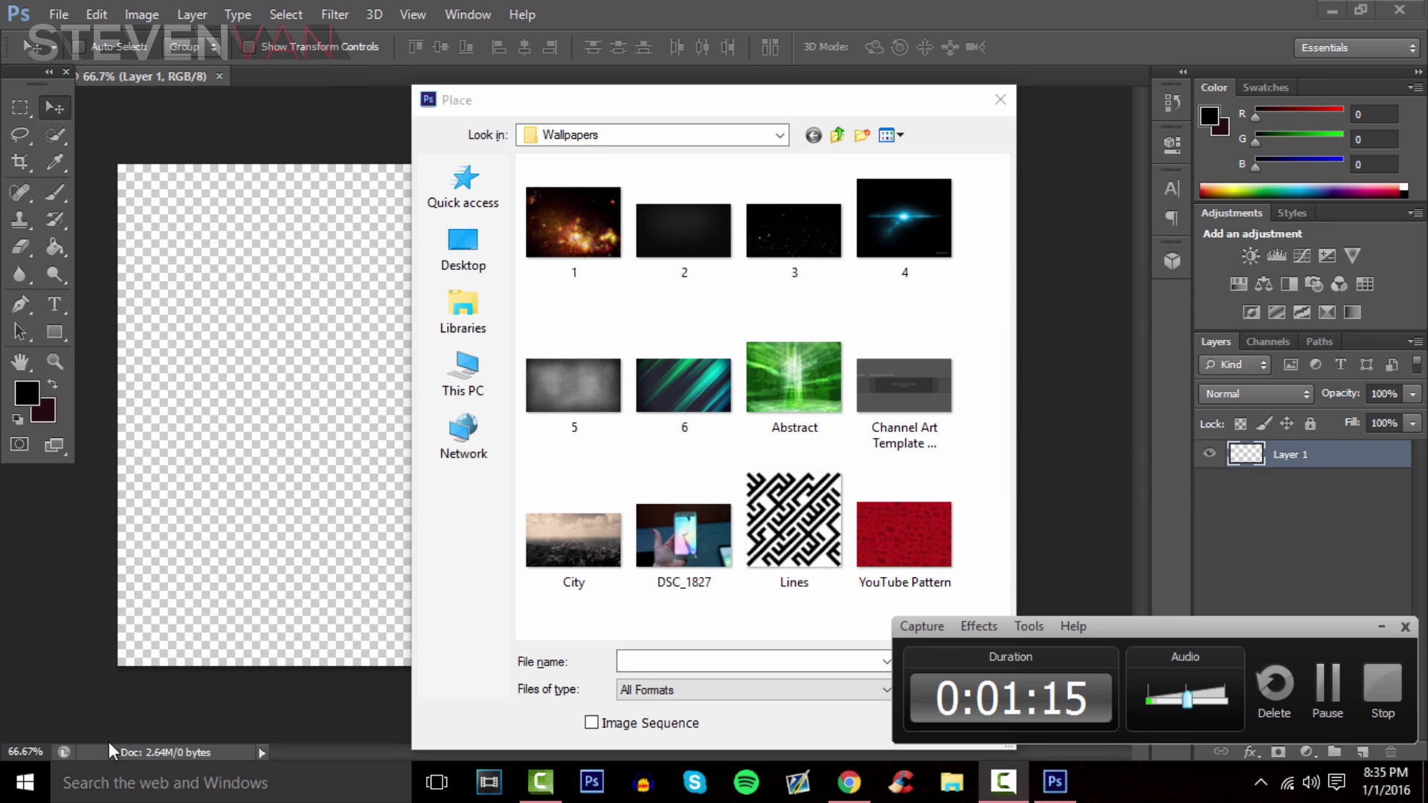
{"action": "key", "text": "alt+Tab"}
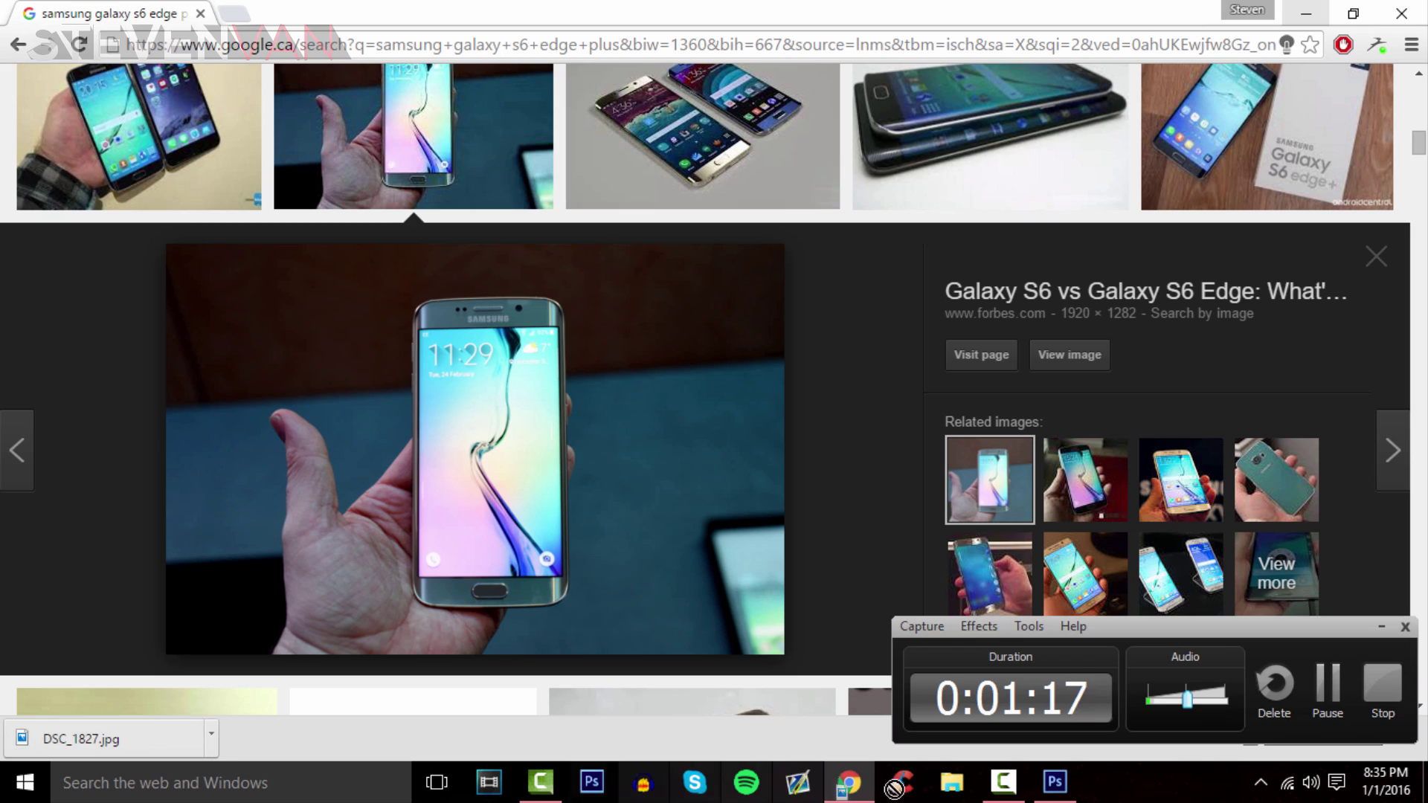
{"action": "left_click", "coordinate": [1055, 781]}
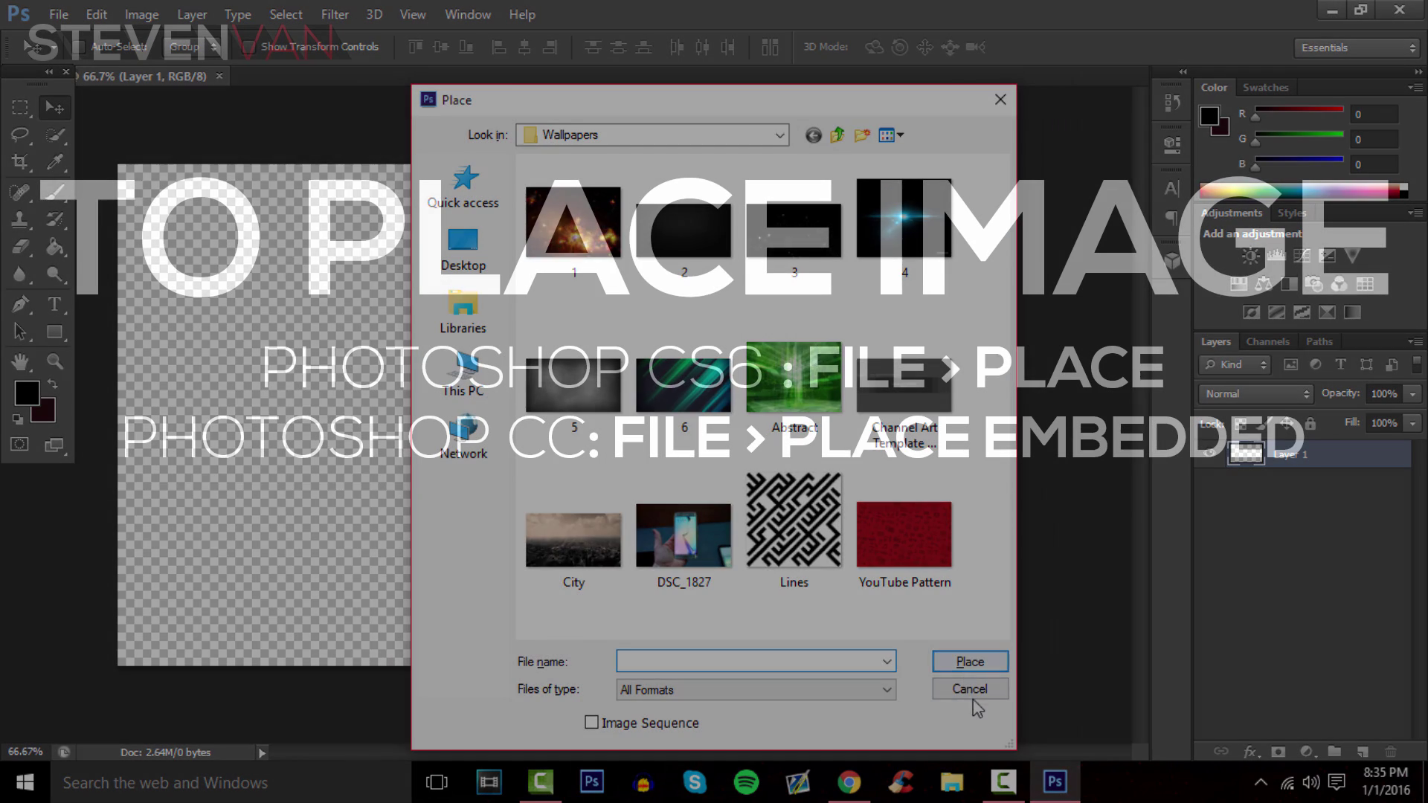
{"action": "left_click", "coordinate": [1061, 684]}
{"action": "left_click", "coordinate": [54, 13]}
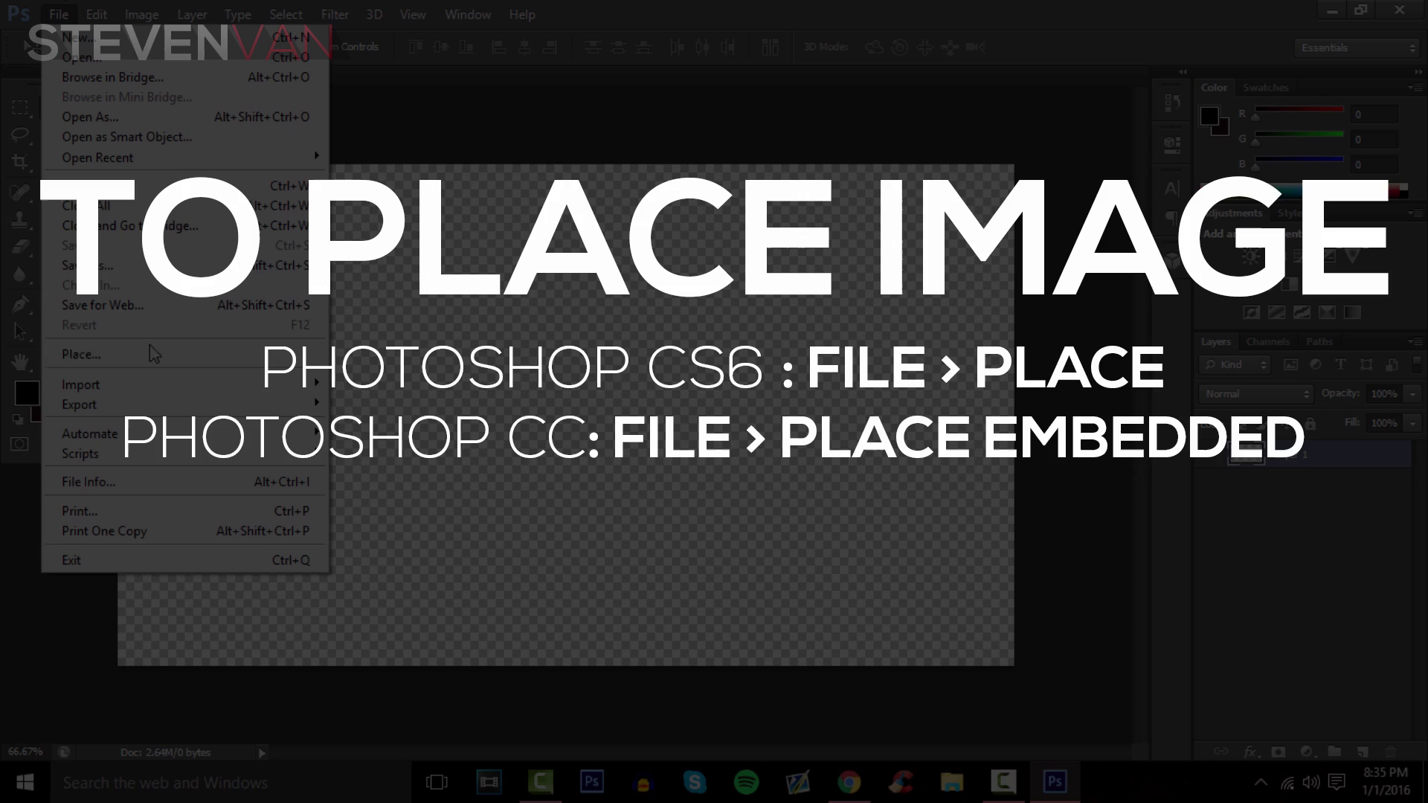
{"action": "left_click", "coordinate": [132, 363]}
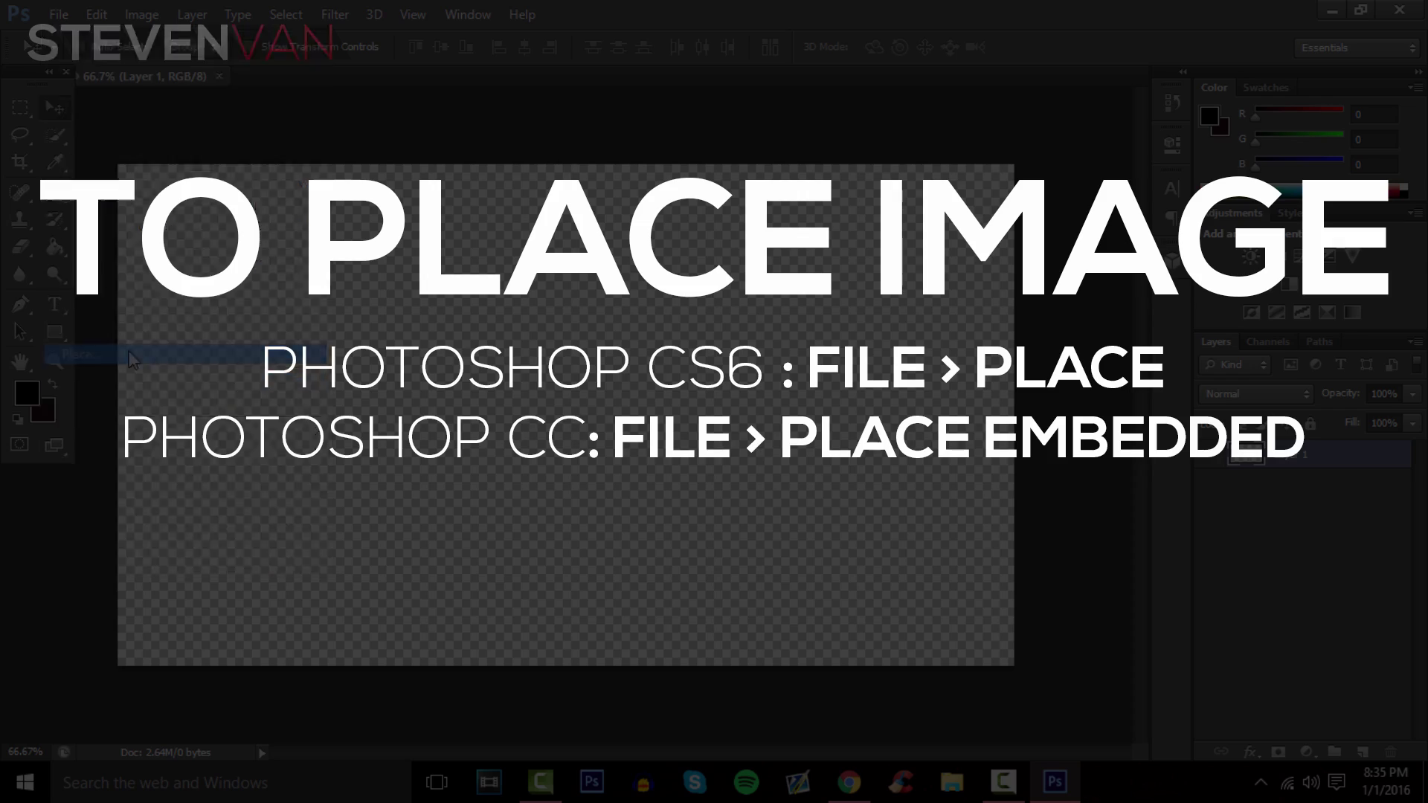
{"action": "left_click", "coordinate": [684, 554]}
{"action": "double_click", "coordinate": [686, 556]}
Step: Scale the photo proportionally to fill the canvas and centre it horizontally
{"action": "left_click_drag", "start_coordinate": [655, 495], "coordinate": [368, 350]}
{"action": "left_click_drag", "start_coordinate": [441, 378], "coordinate": [983, 568]}
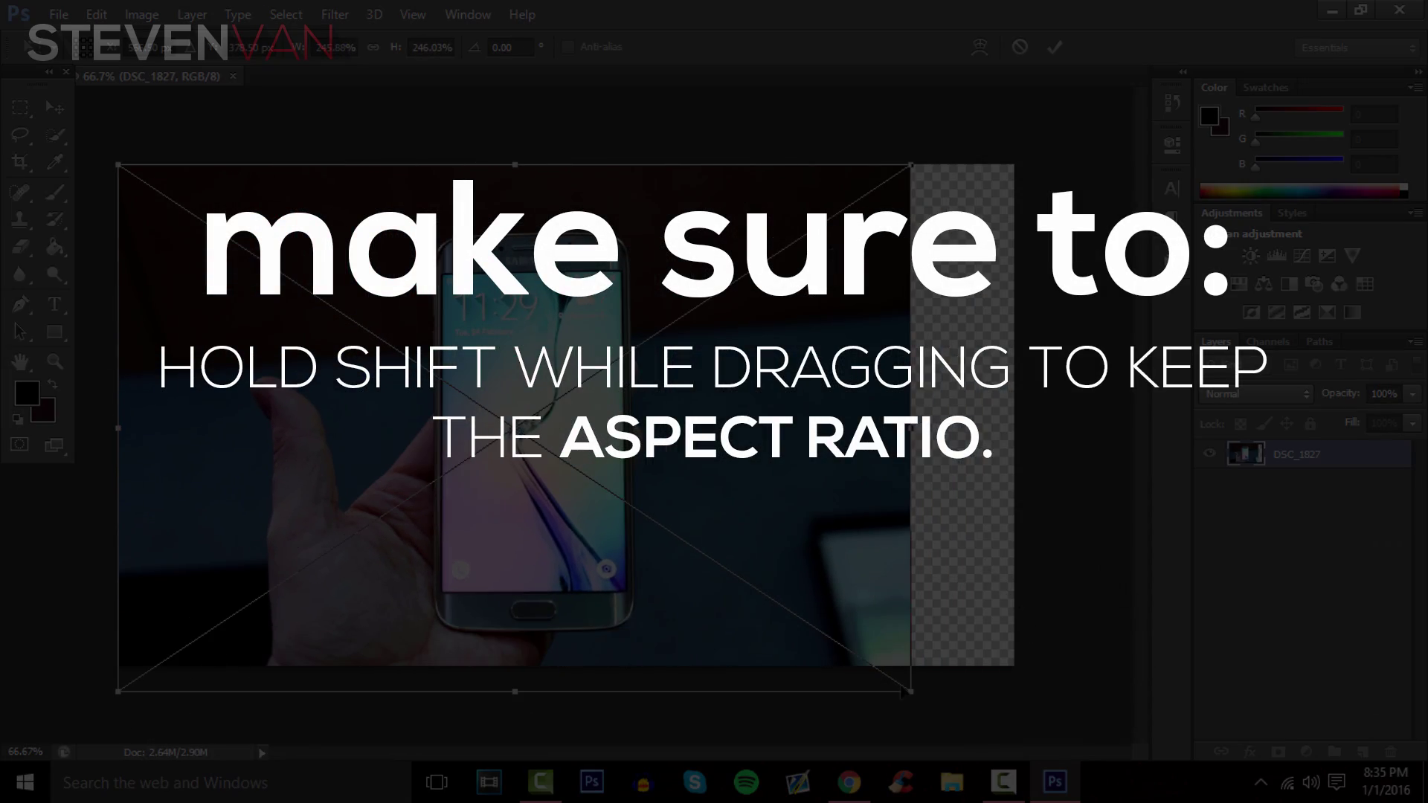
{"action": "left_click_drag", "start_coordinate": [904, 692], "coordinate": [1034, 684]}
{"action": "left_click", "coordinate": [1054, 47]}
{"action": "mouse_move", "coordinate": [516, 386]}
{"action": "left_mouse_down"}
{"action": "mouse_move", "coordinate": [464, 404]}
{"action": "mouse_move", "coordinate": [529, 388]}
{"action": "mouse_move", "coordinate": [513, 402]}
{"action": "left_mouse_up"}
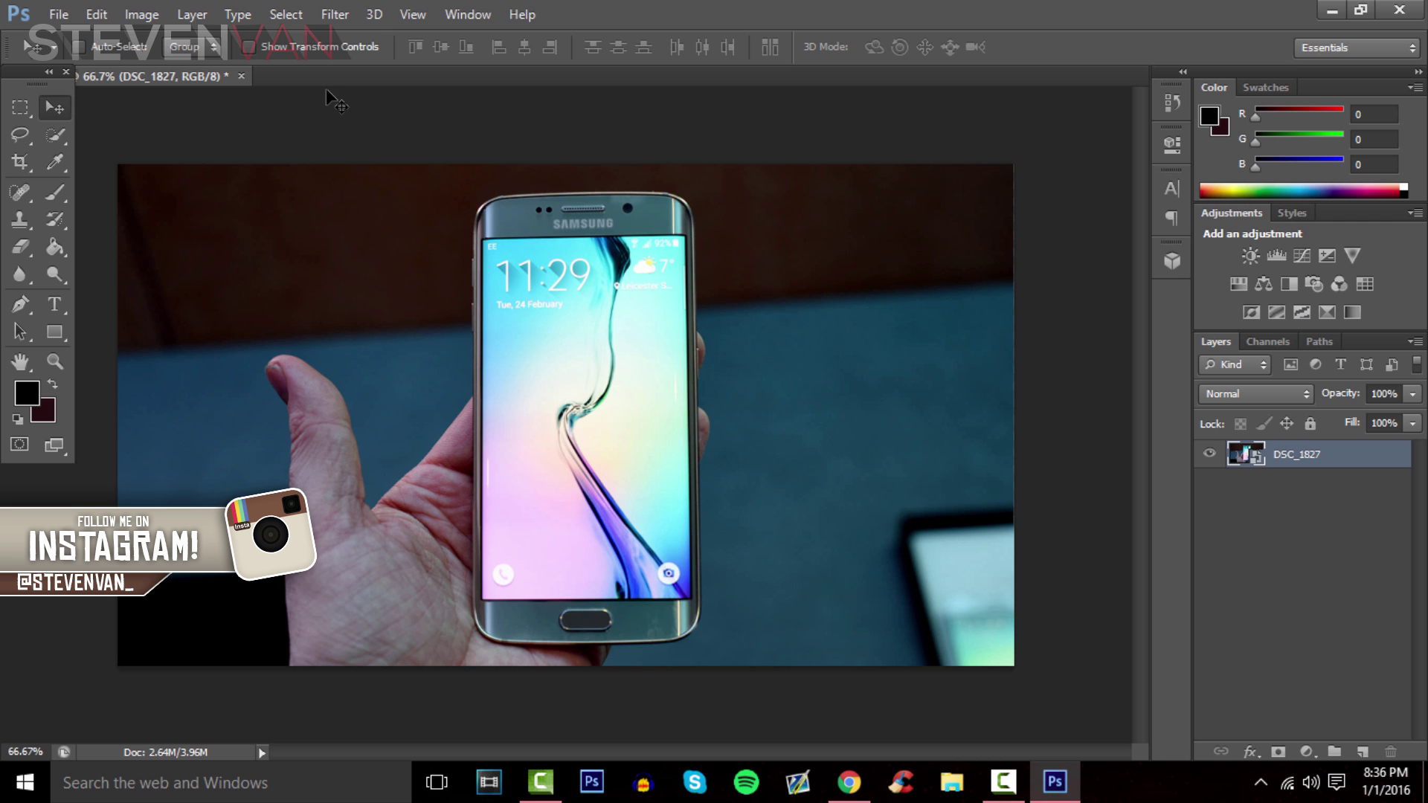
{"action": "key", "text": "ctrl+a"}
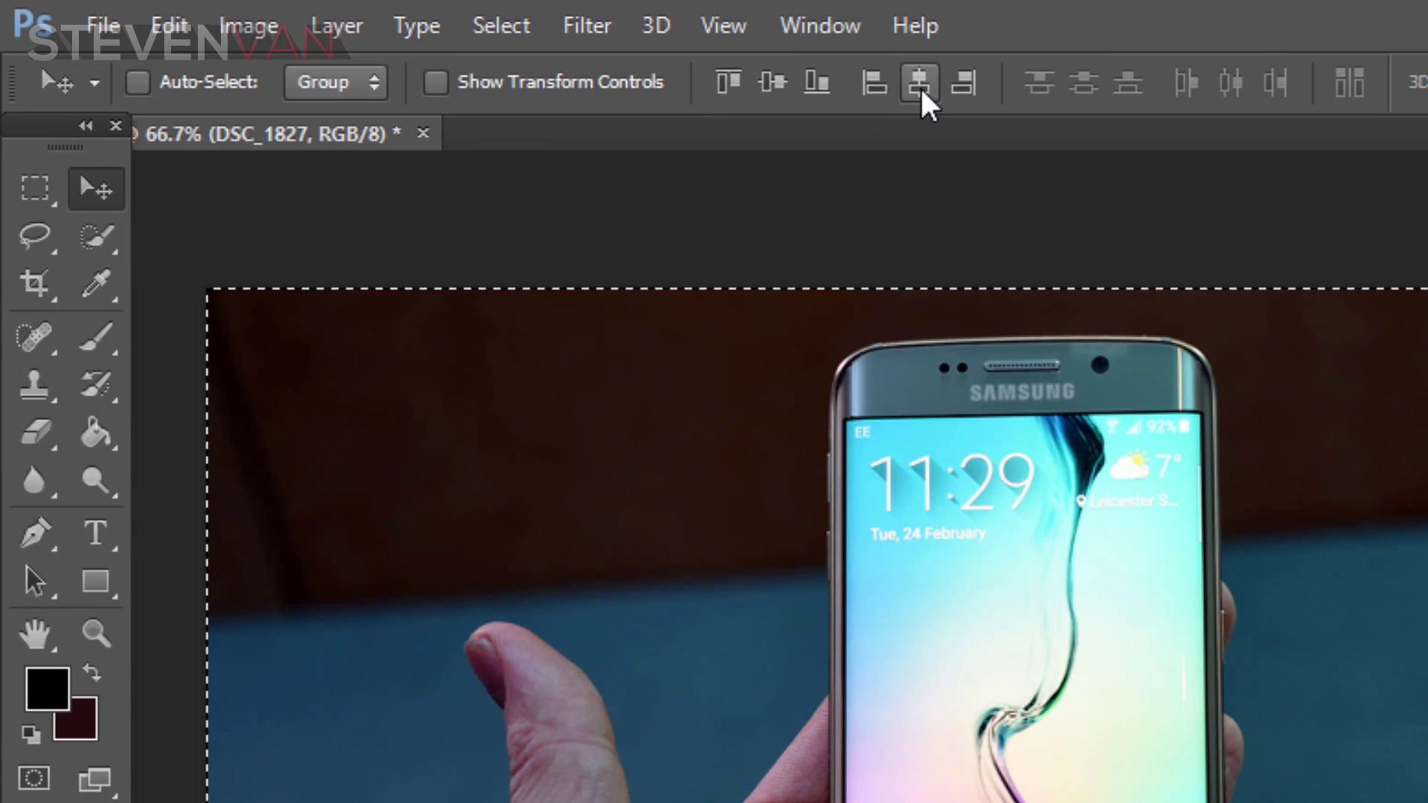
{"action": "left_click", "coordinate": [921, 86]}
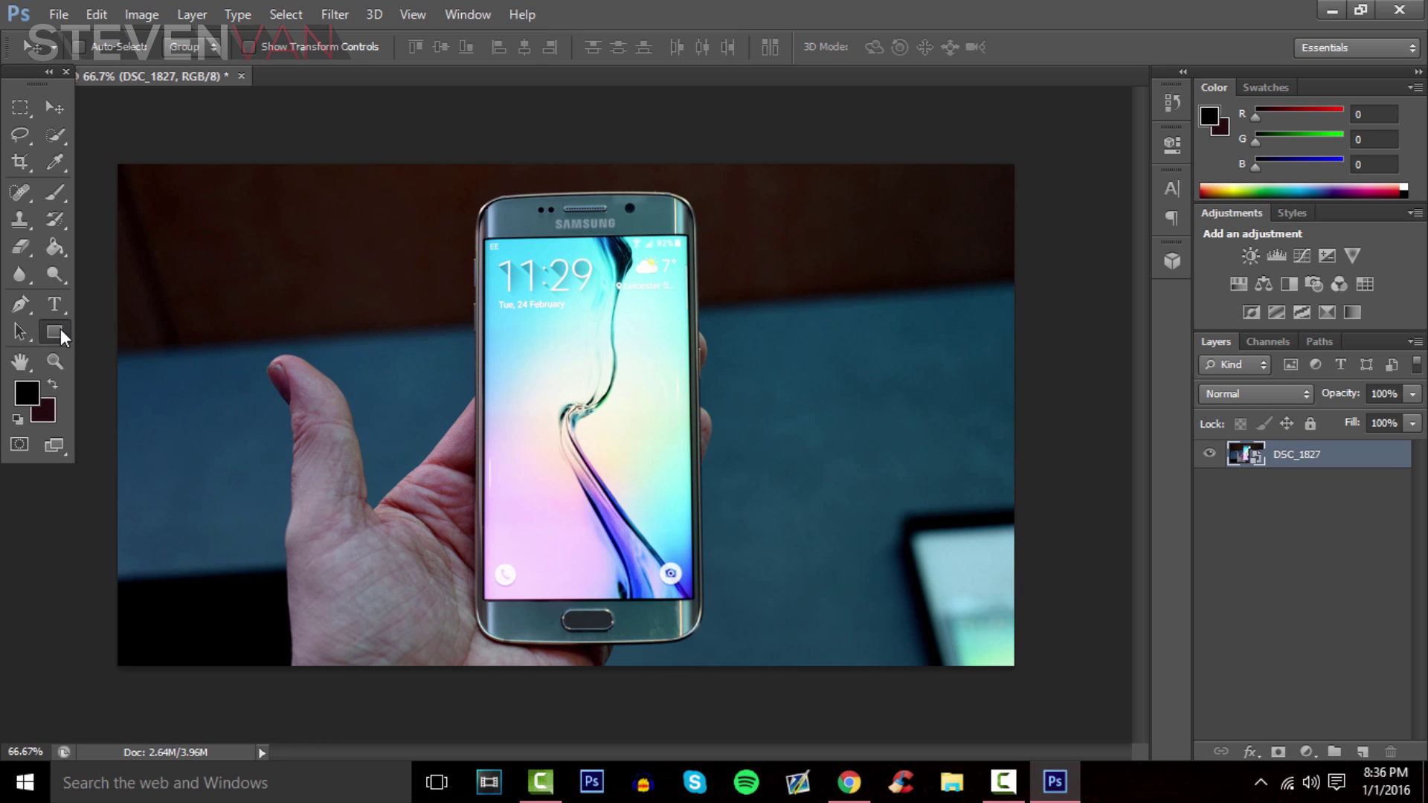
Step: Draw a full-canvas rectangle, fill it red and set its opacity to 37%
{"action": "left_click", "coordinate": [61, 335]}
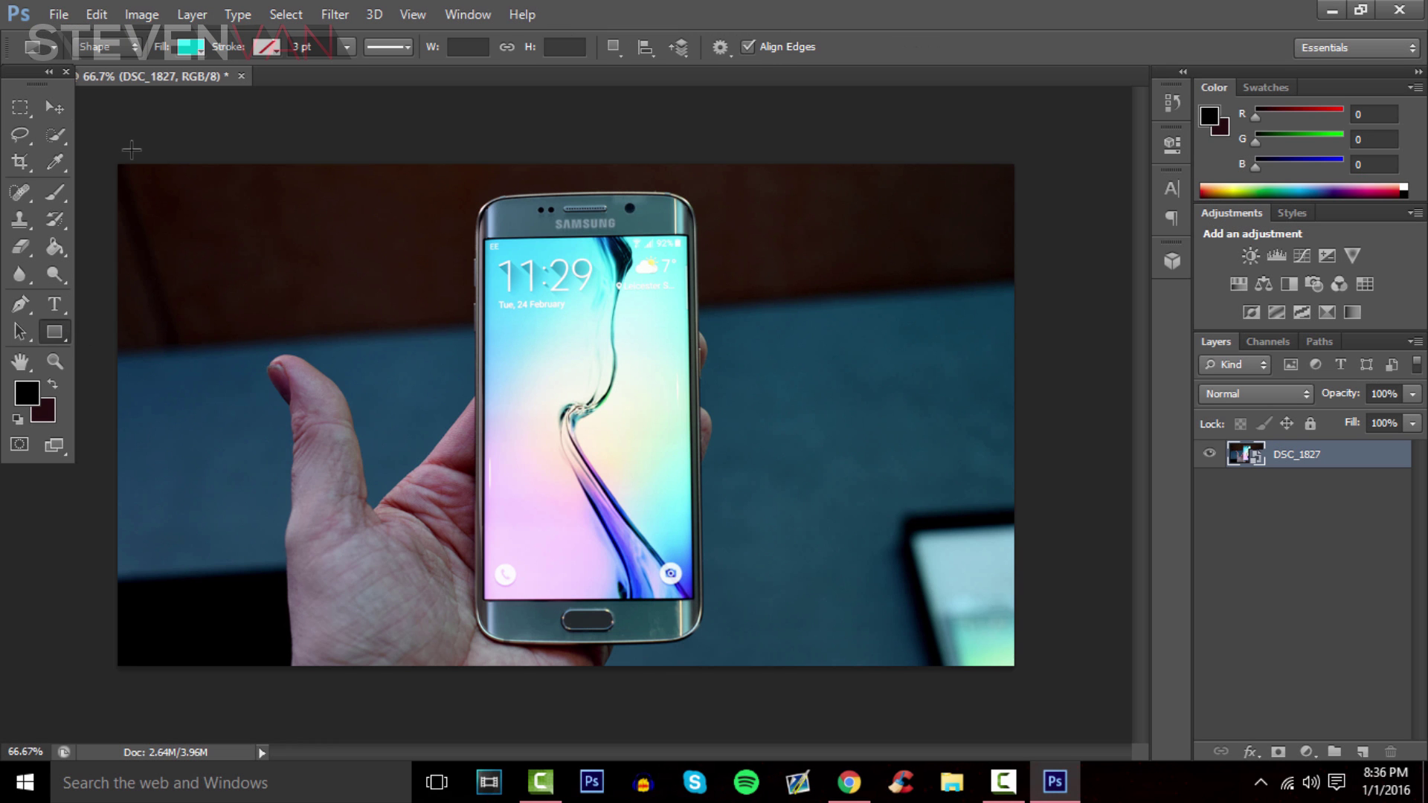
{"action": "mouse_move", "coordinate": [101, 127]}
{"action": "left_mouse_down"}
{"action": "mouse_move", "coordinate": [1086, 606]}
{"action": "mouse_move", "coordinate": [1087, 685]}
{"action": "left_mouse_up"}
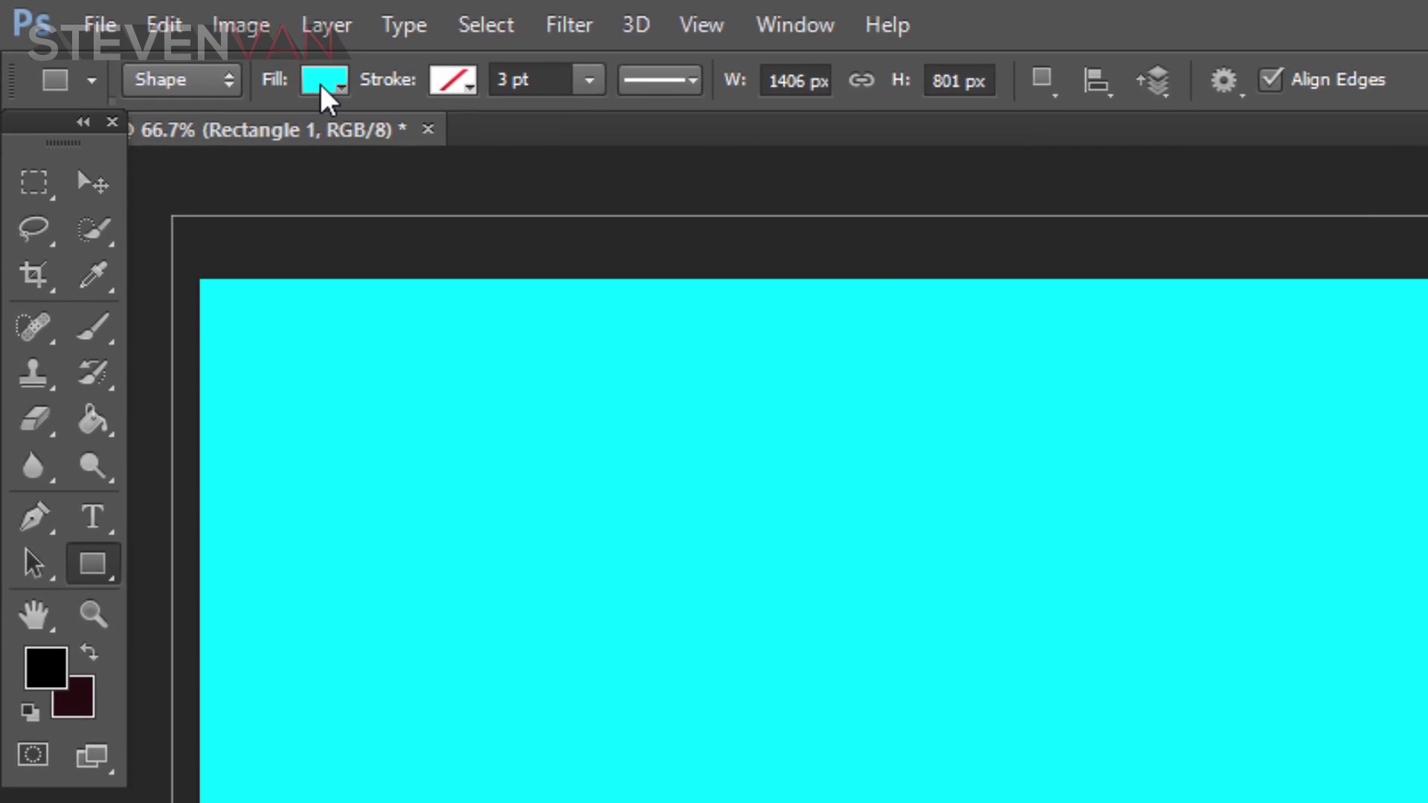
{"action": "left_click", "coordinate": [190, 46]}
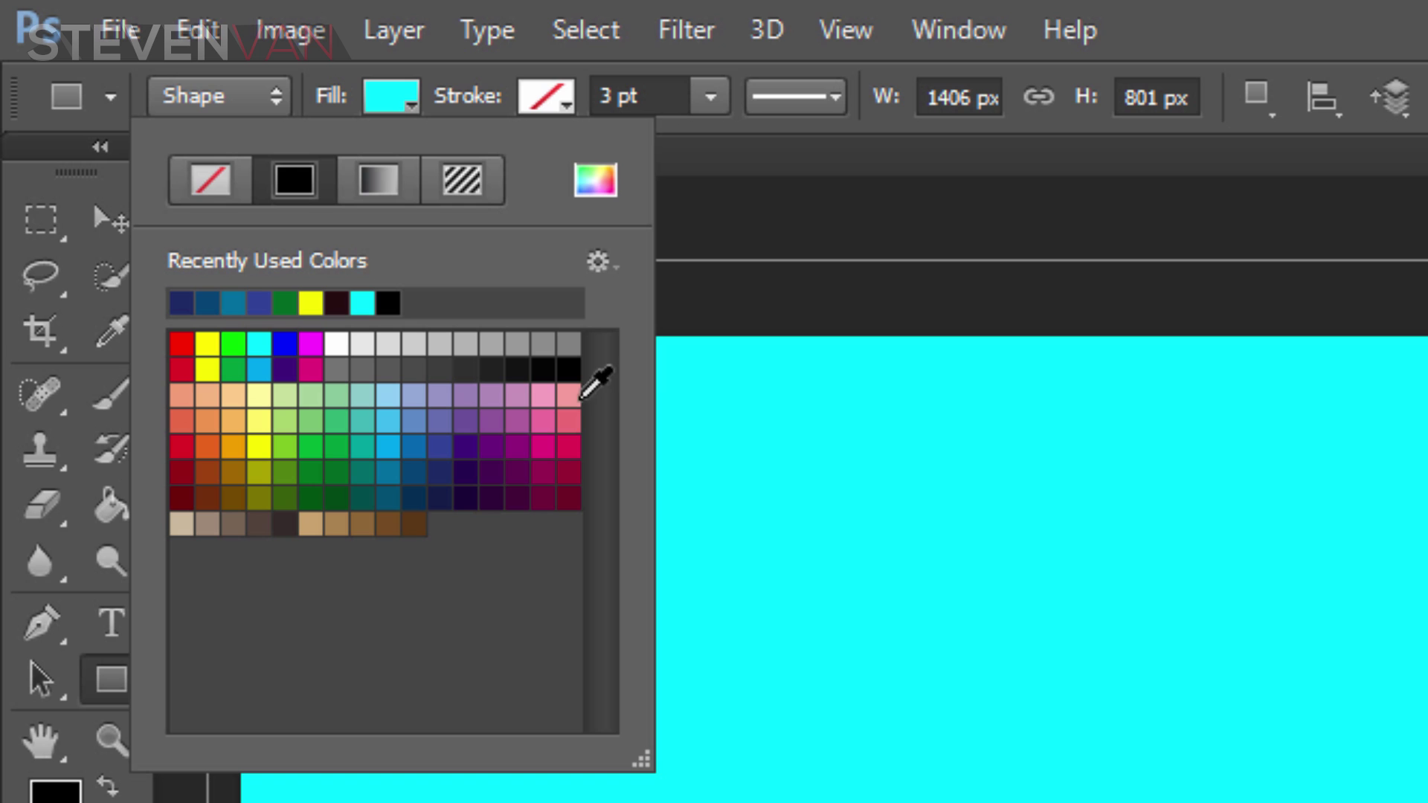
{"action": "left_click", "coordinate": [182, 343]}
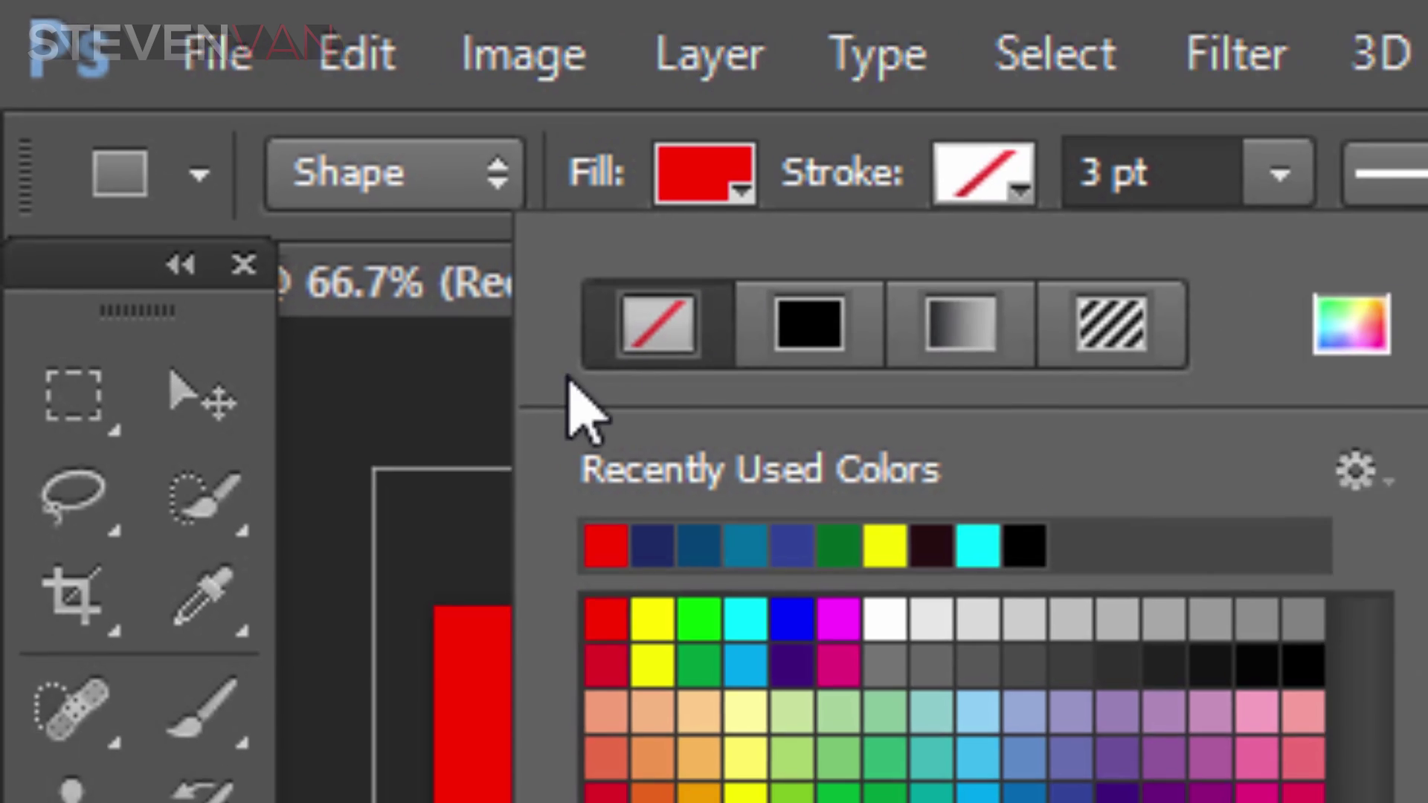
{"action": "left_click", "coordinate": [1427, 177]}
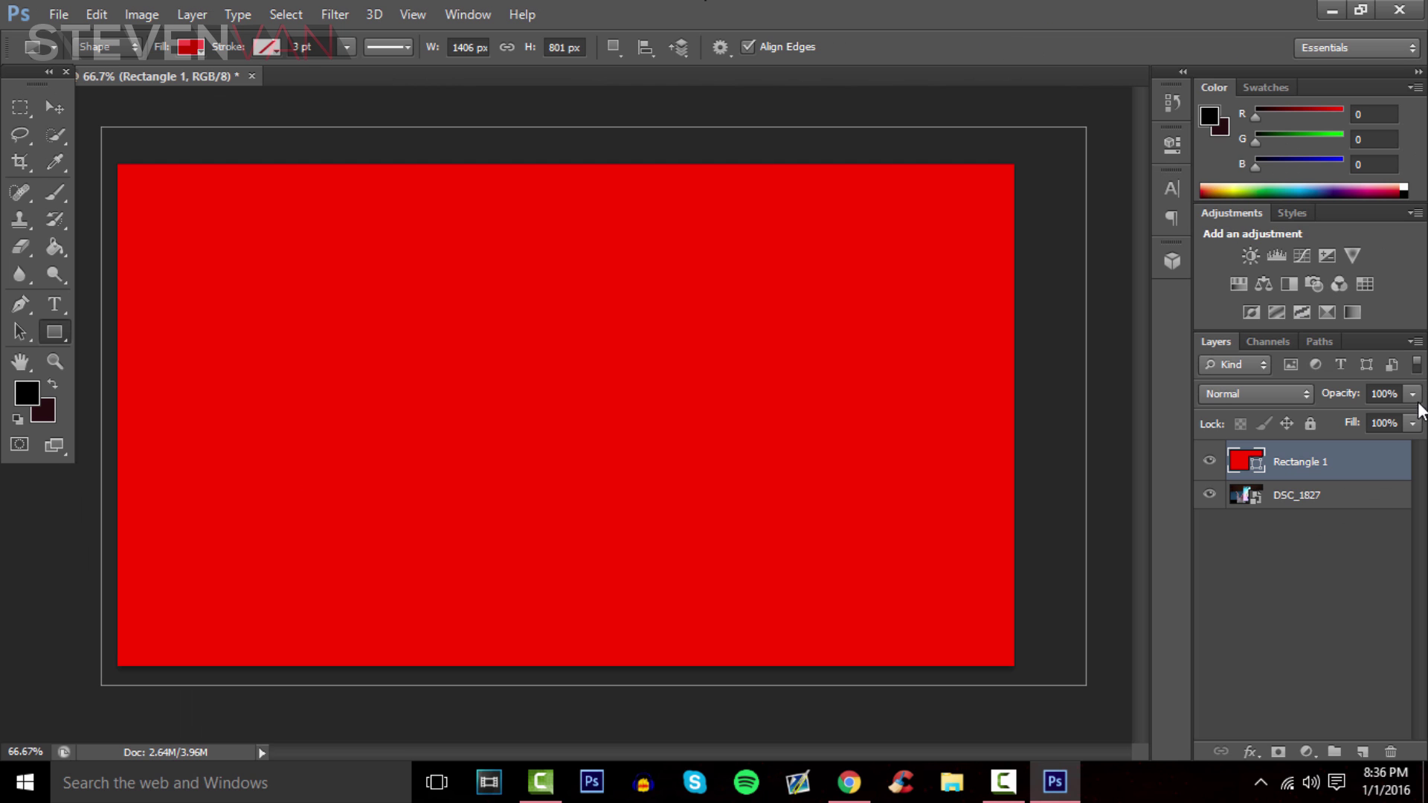
{"action": "left_click", "coordinate": [1412, 394]}
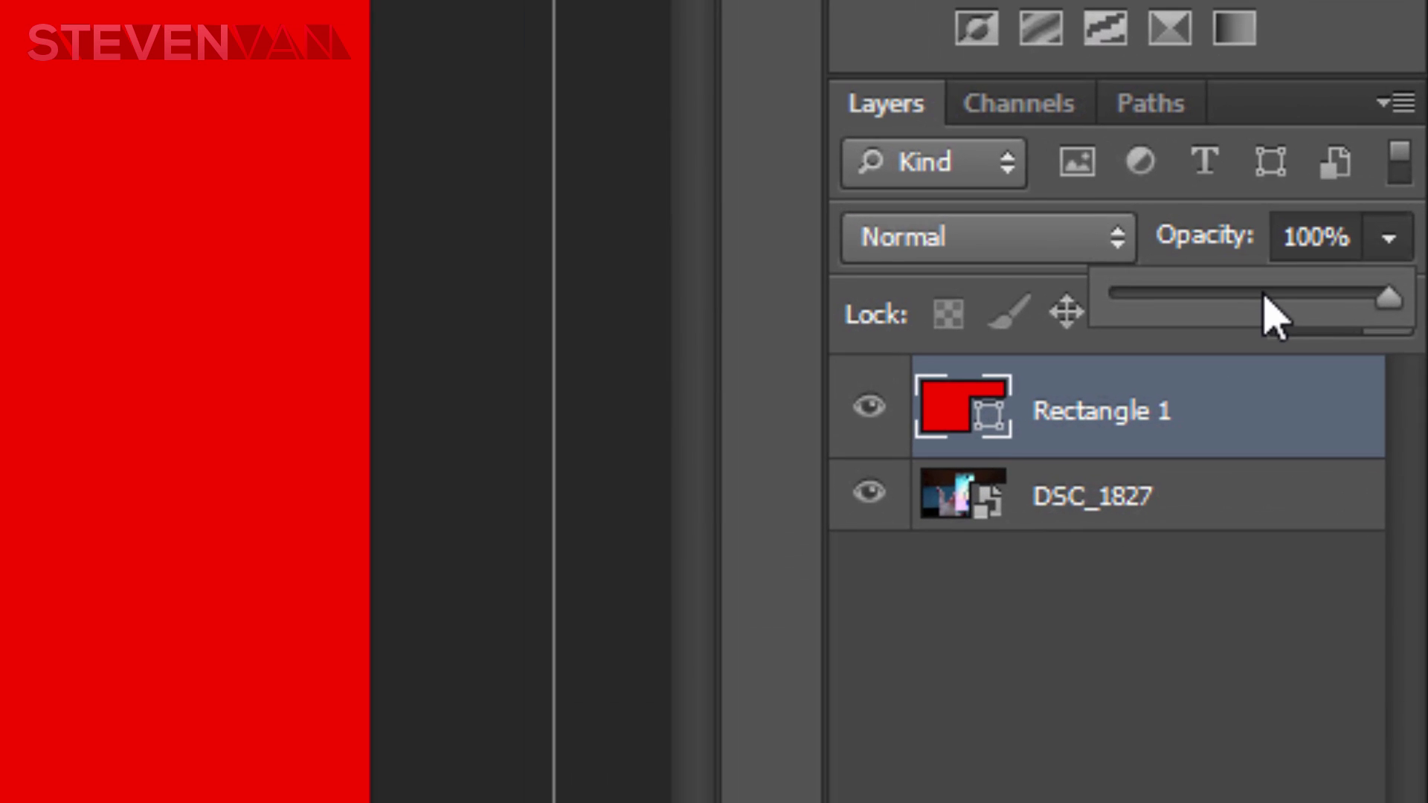
{"action": "left_click_drag", "start_coordinate": [1362, 415], "coordinate": [1341, 417]}
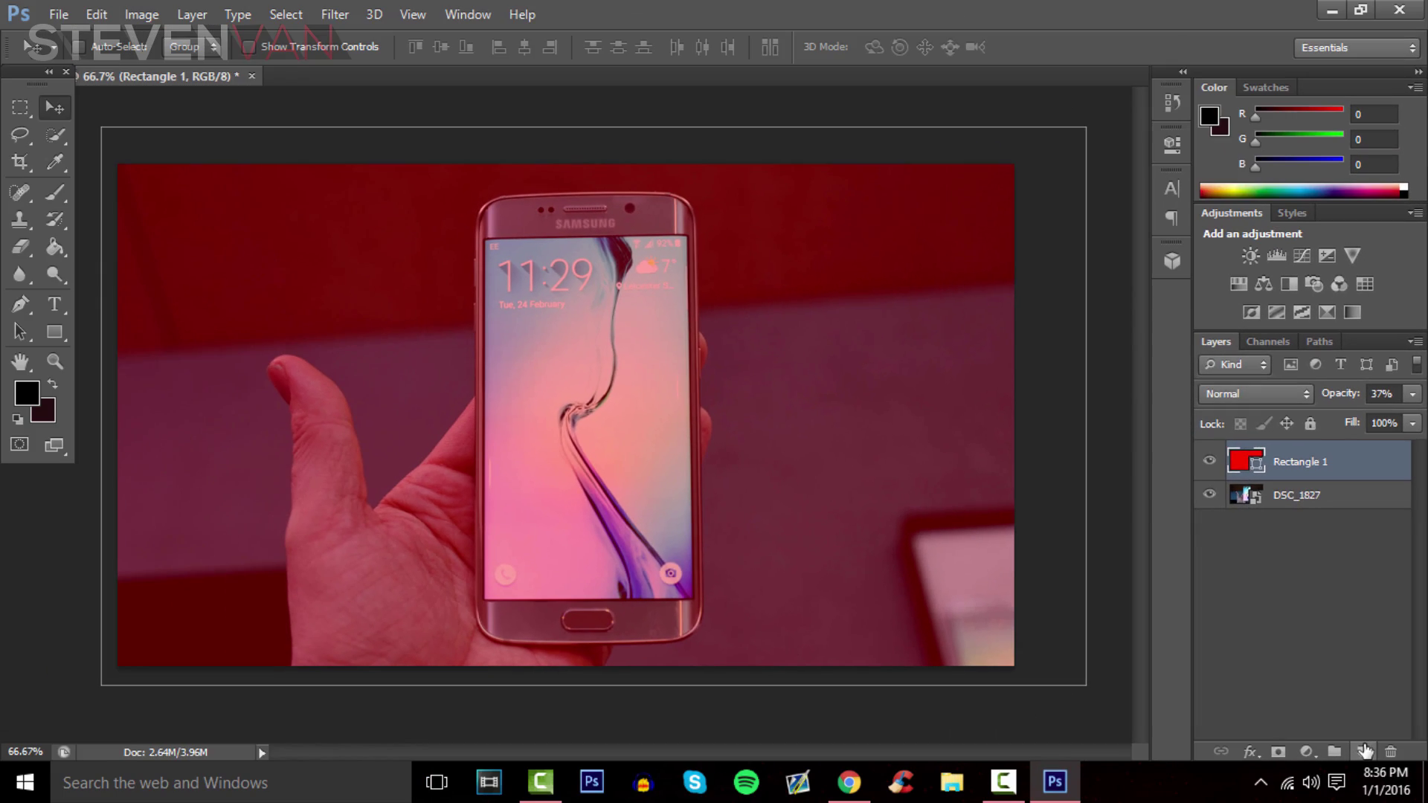
Step: Add an empty Layer 1 above Rectangle 1 with Ctrl+Shift+Alt+N
{"action": "key", "text": "ctrl+shift+alt+n"}
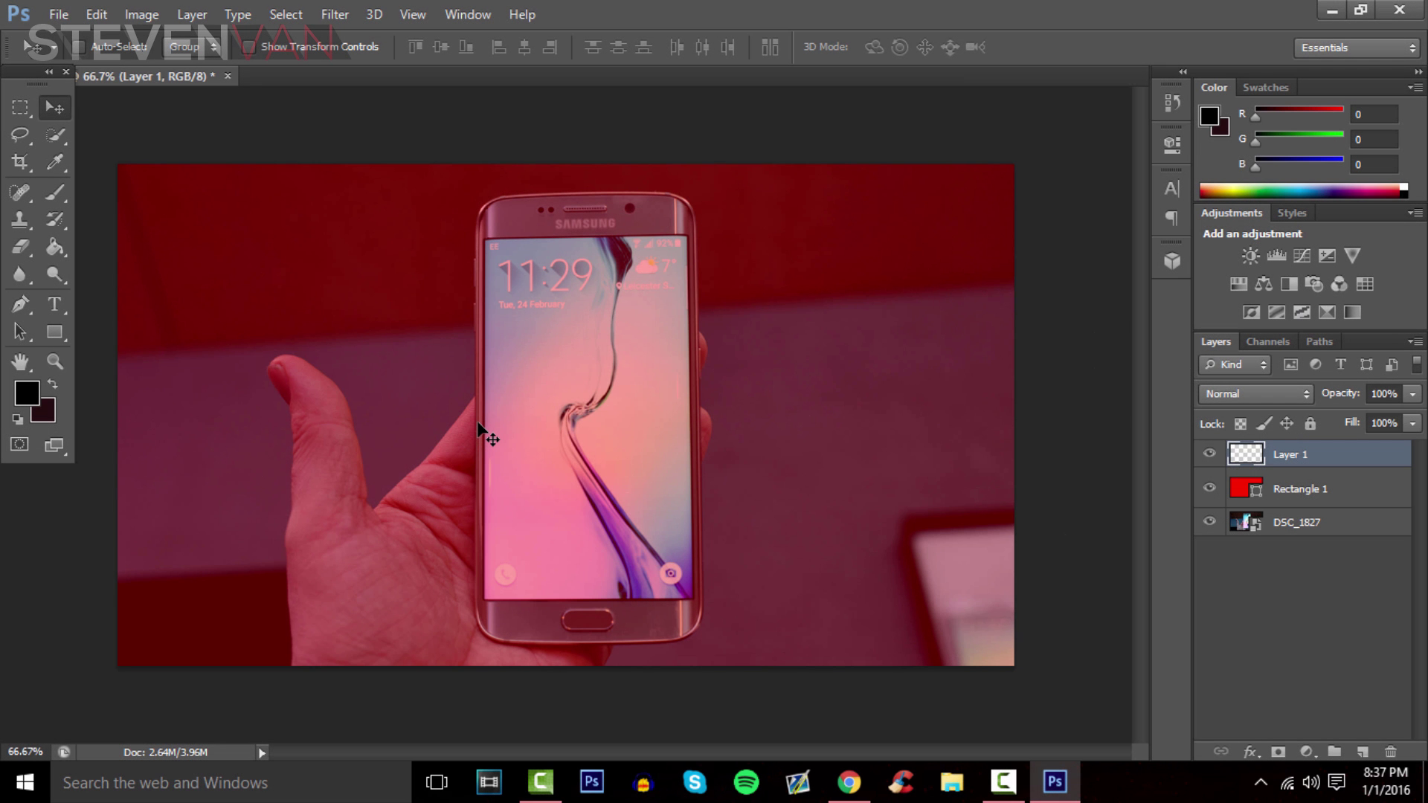
Step: Start a text line over the photo and set the font to Nexa Light
{"action": "left_click", "coordinate": [54, 304]}
{"action": "left_click", "coordinate": [620, 312]}
{"action": "type", "text": "W"}
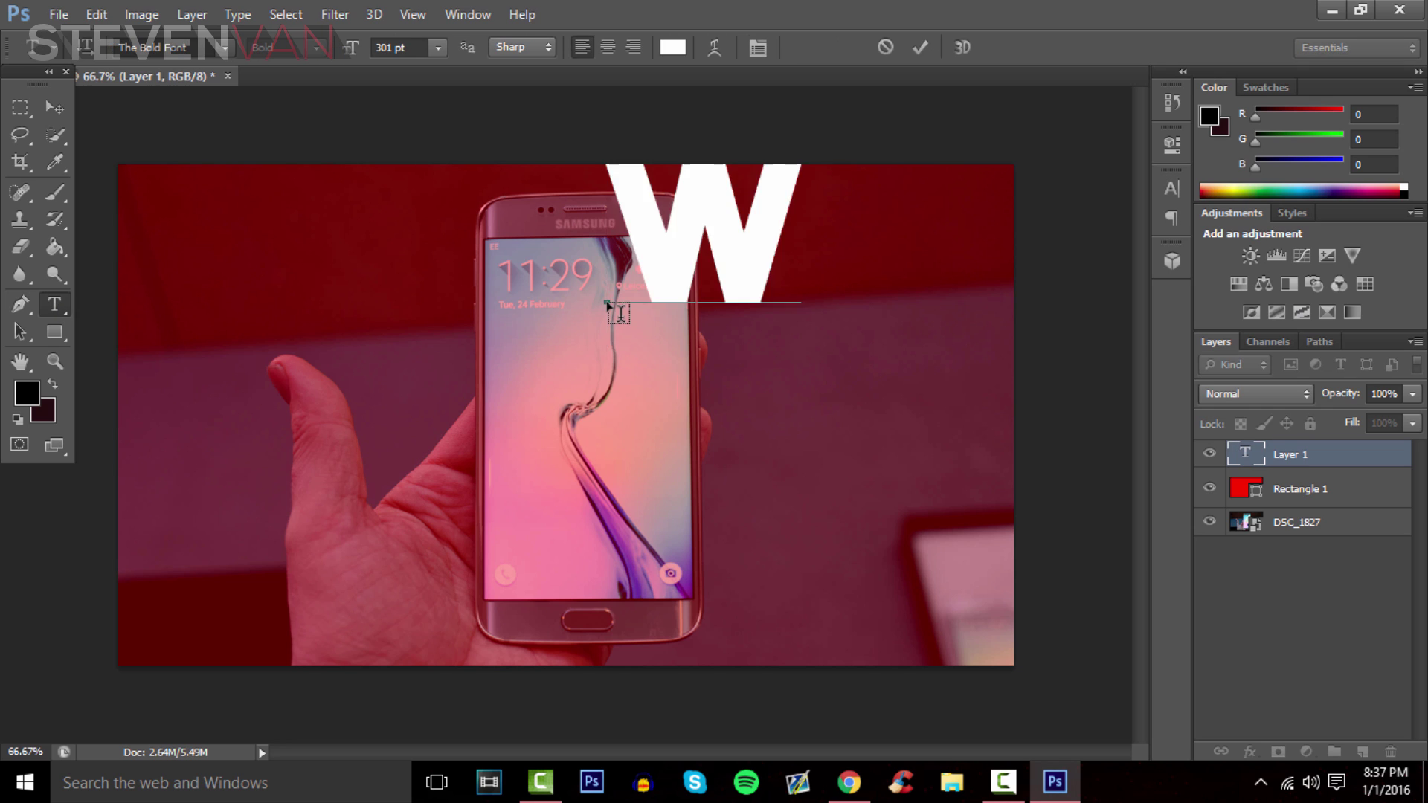
{"action": "key", "text": "ctrl+a"}
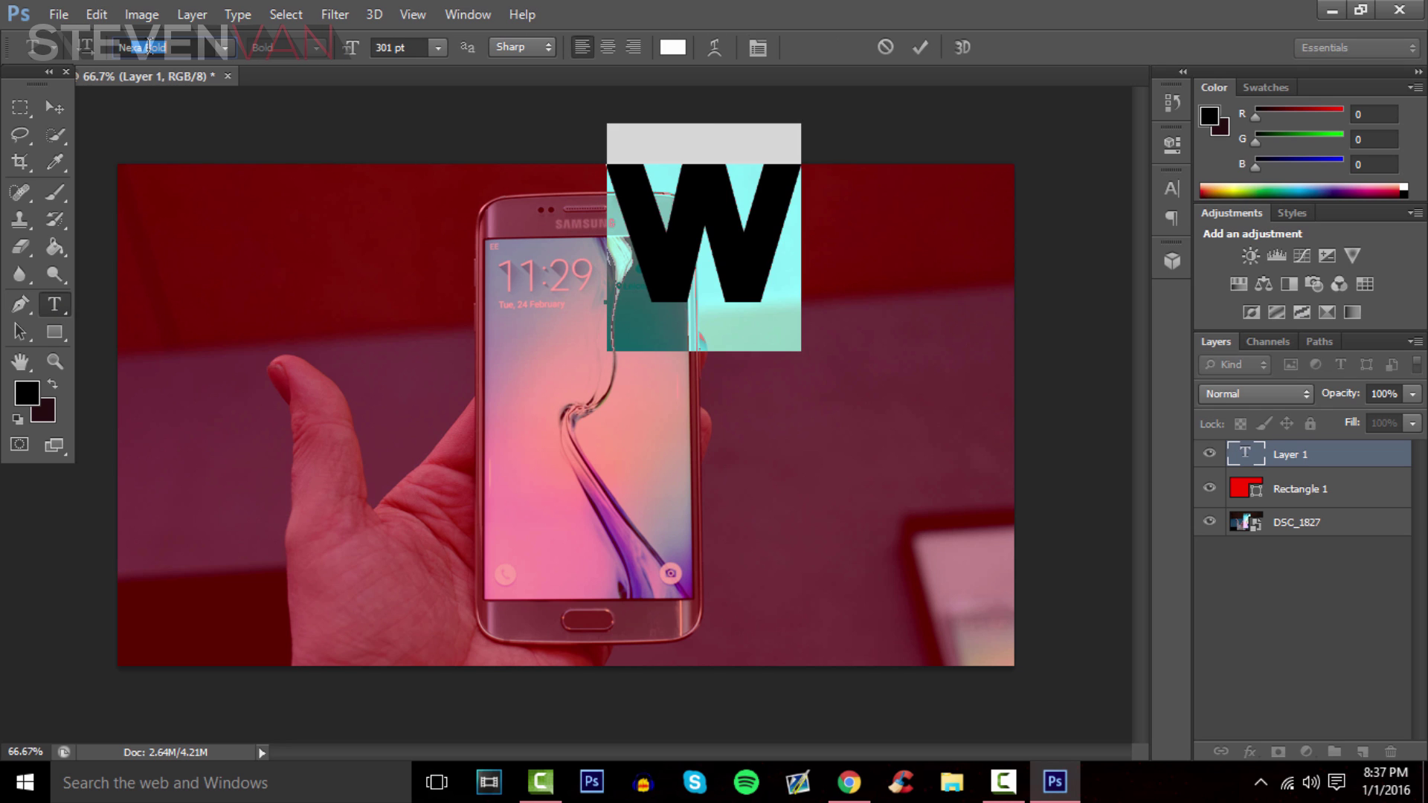
{"action": "key", "text": "Return"}
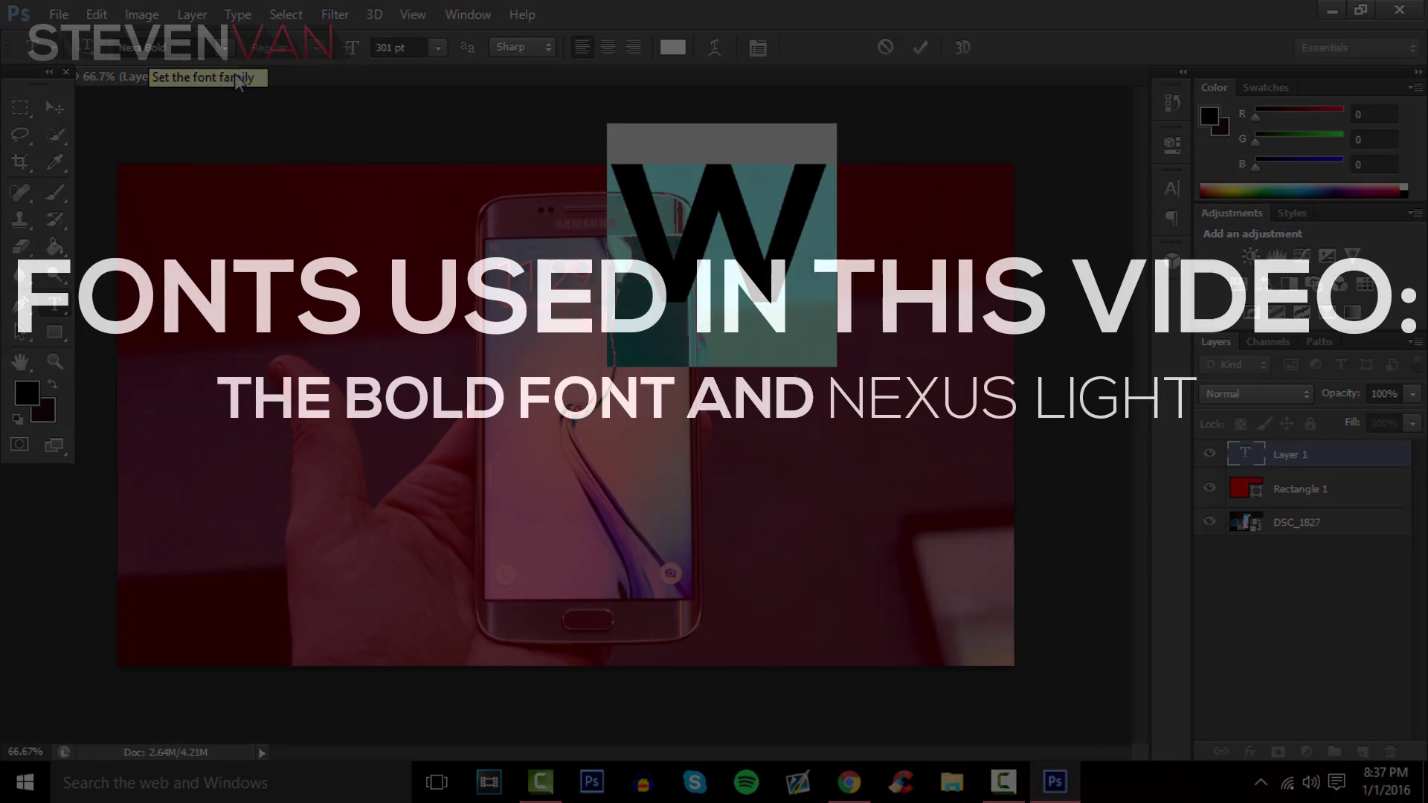
{"action": "left_click", "coordinate": [224, 47]}
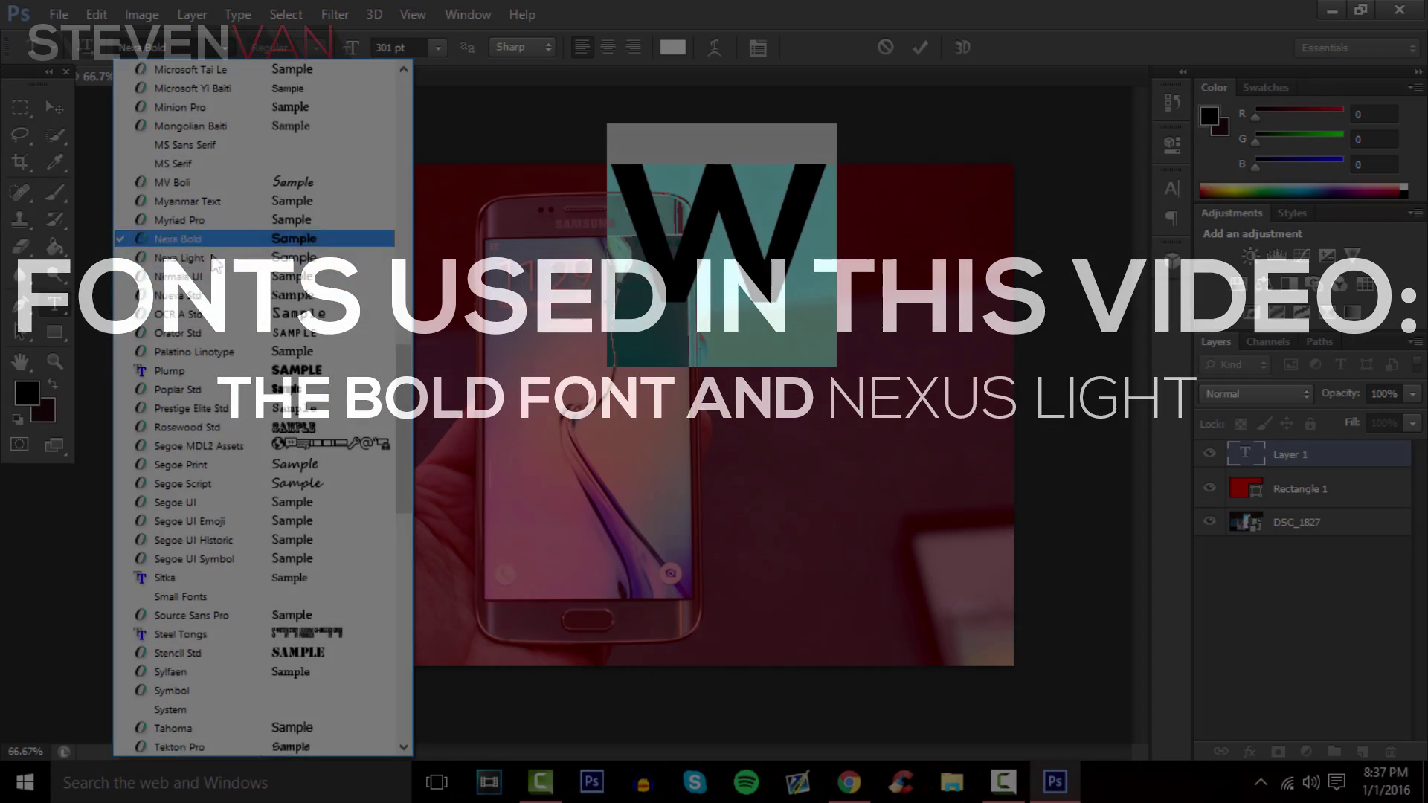
{"action": "left_click", "coordinate": [178, 201]}
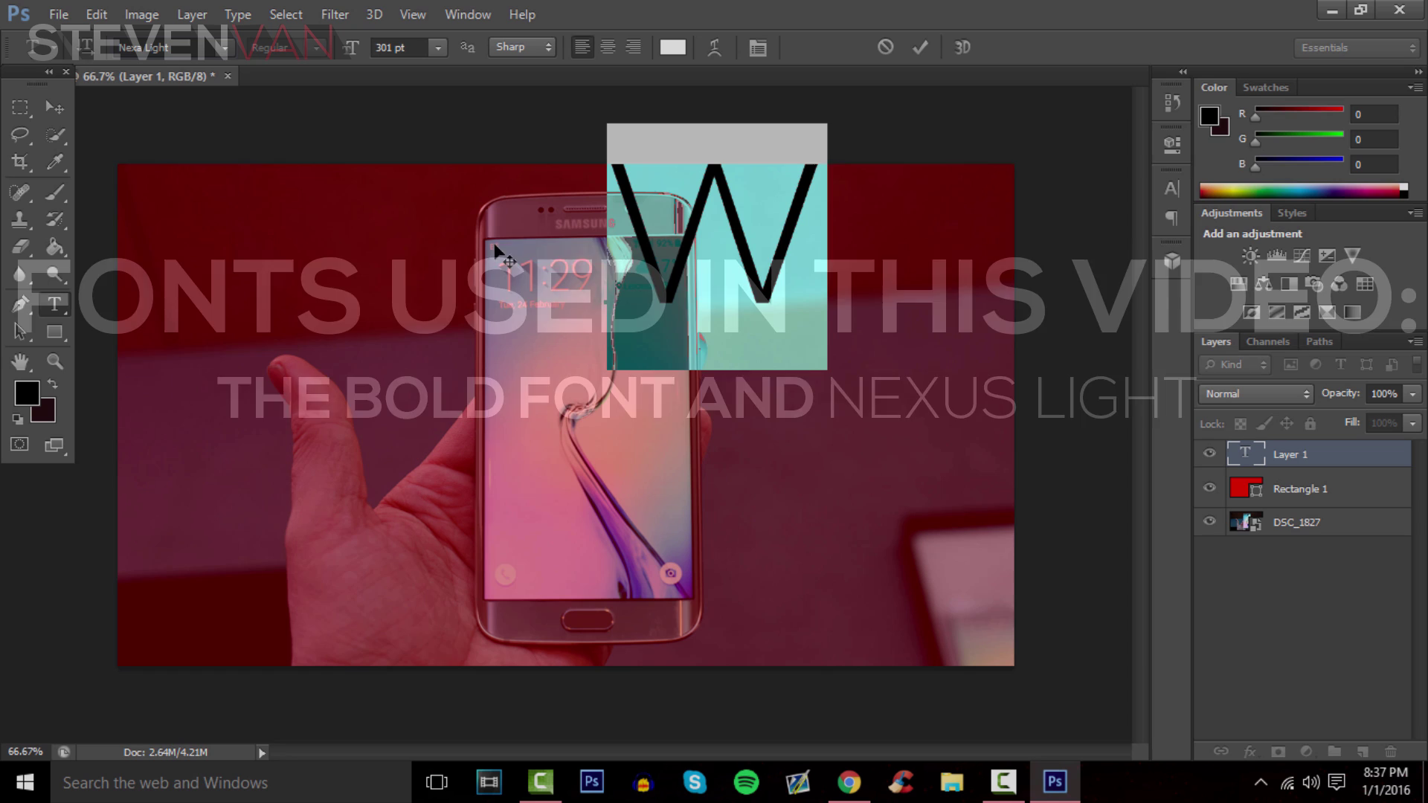
Step: Type 'SAMSUNG GALAXY S6 EDGE+' at 100 pt and commit it
{"action": "type", "text": "SAM"}
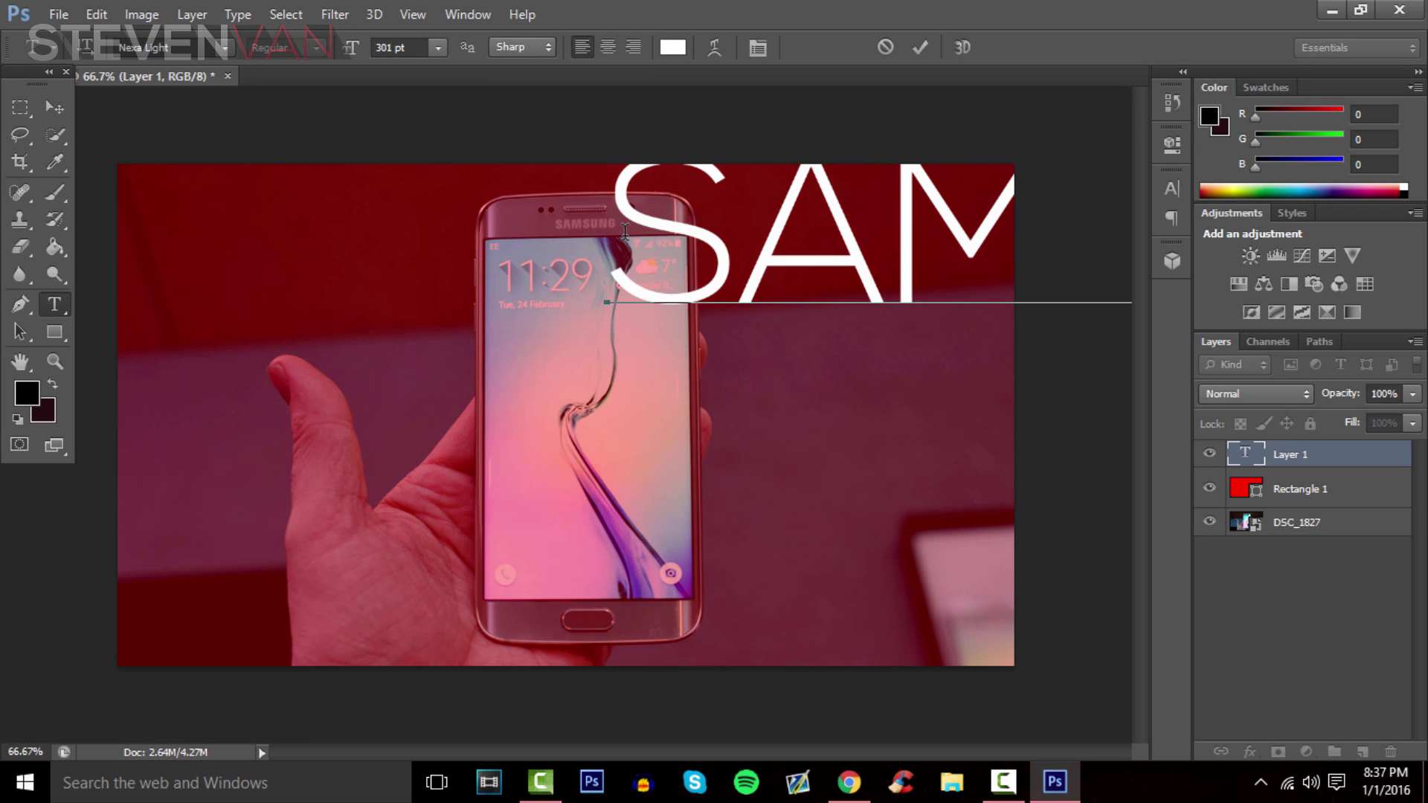
{"action": "key", "text": "ctrl+a"}
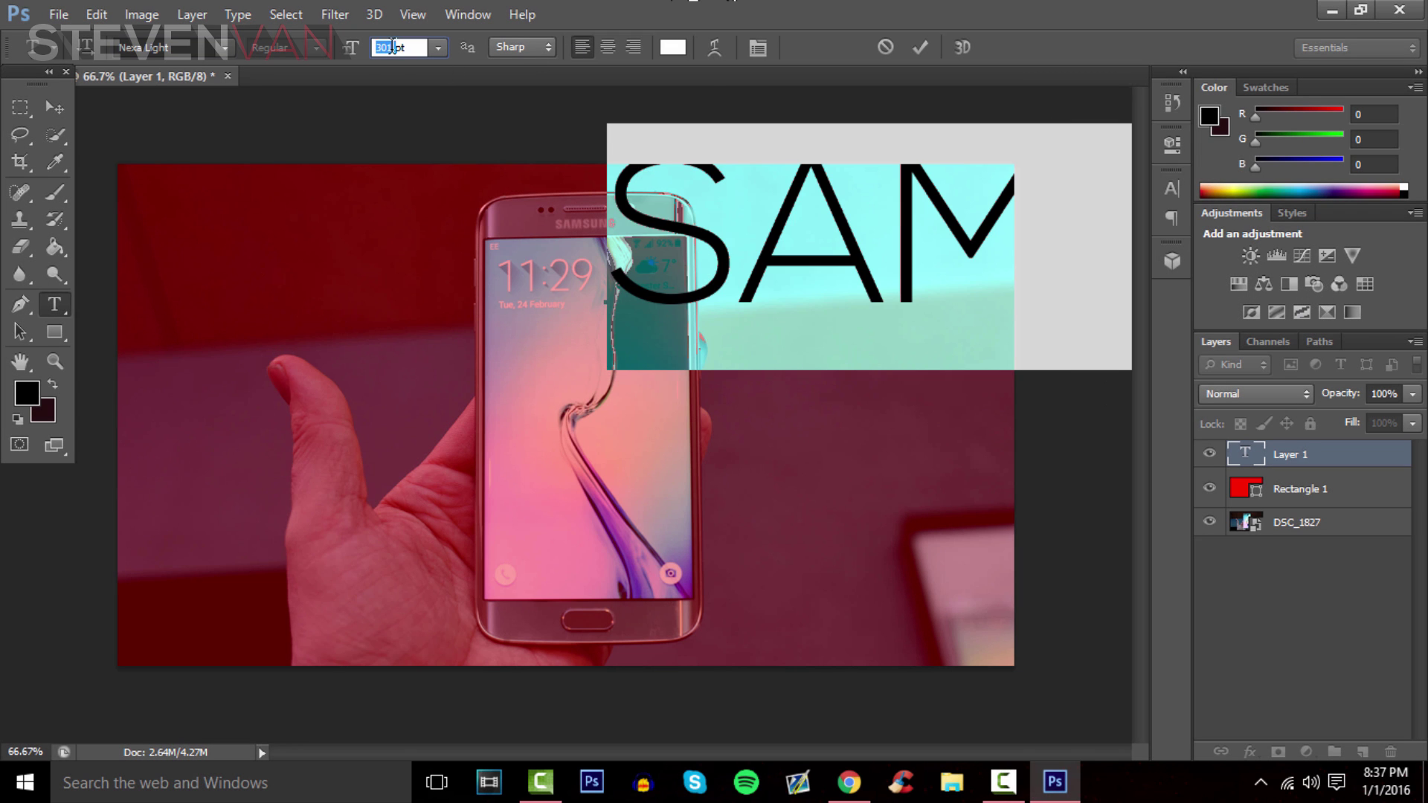
{"action": "type", "text": "100"}
{"action": "key", "text": "Return"}
{"action": "left_click_drag", "start_coordinate": [359, 260], "coordinate": [513, 261]}
{"action": "type", "text": "SUNG GALAXY S6"}
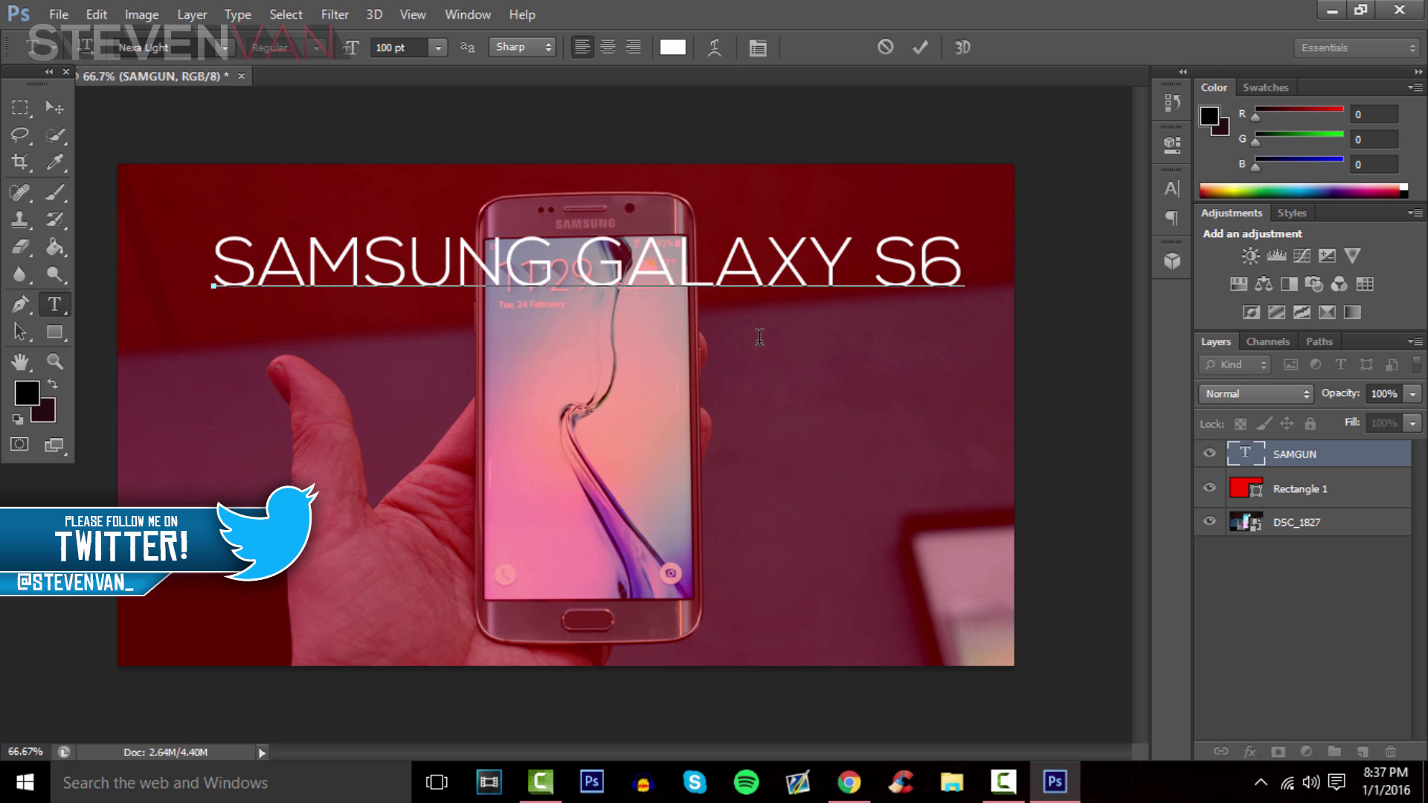
{"action": "type", "text": "DG"}
{"action": "key", "text": "ctrl+Return"}
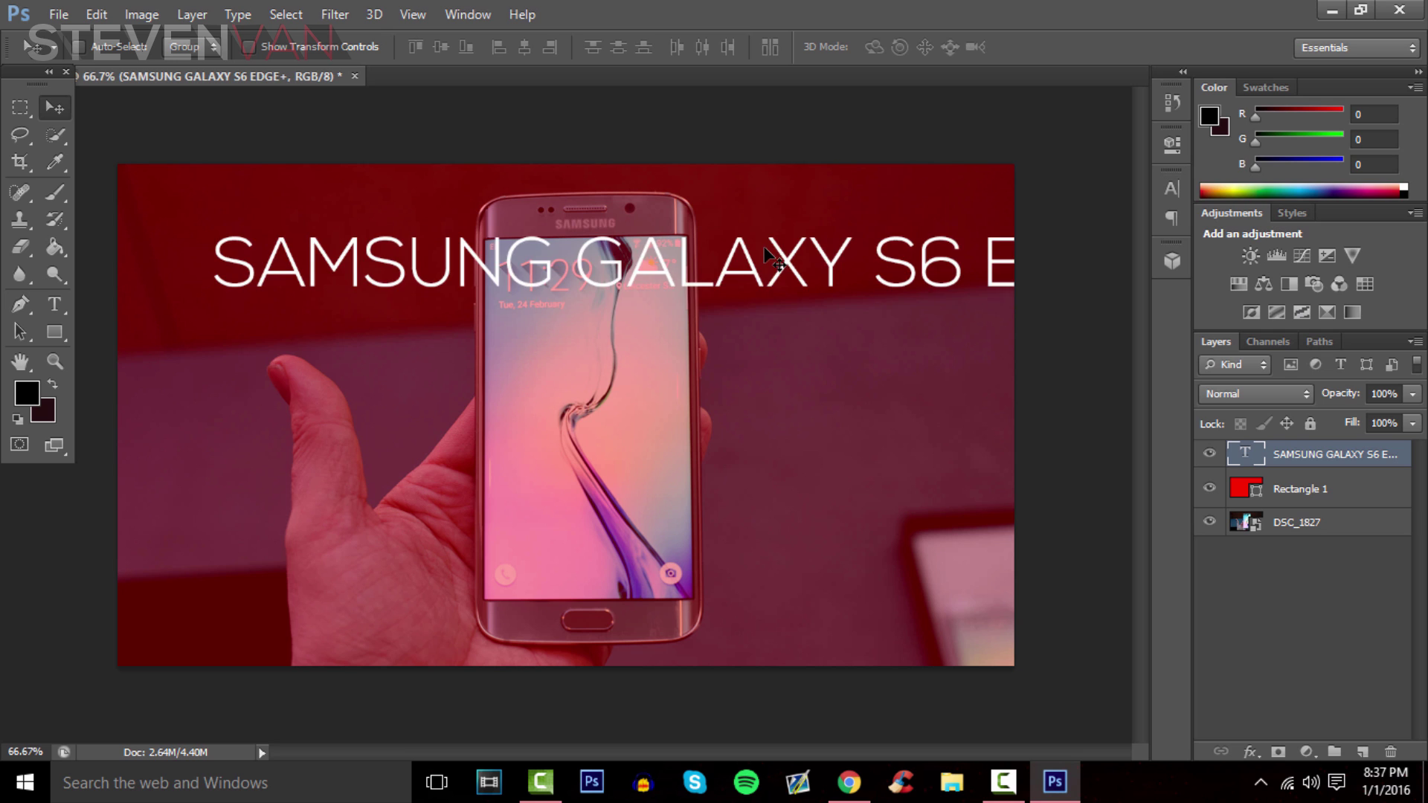
Step: Scale the title down to fit the canvas and centre it horizontally
{"action": "left_click_drag", "start_coordinate": [771, 179], "coordinate": [677, 223]}
{"action": "key", "text": "ctrl+t"}
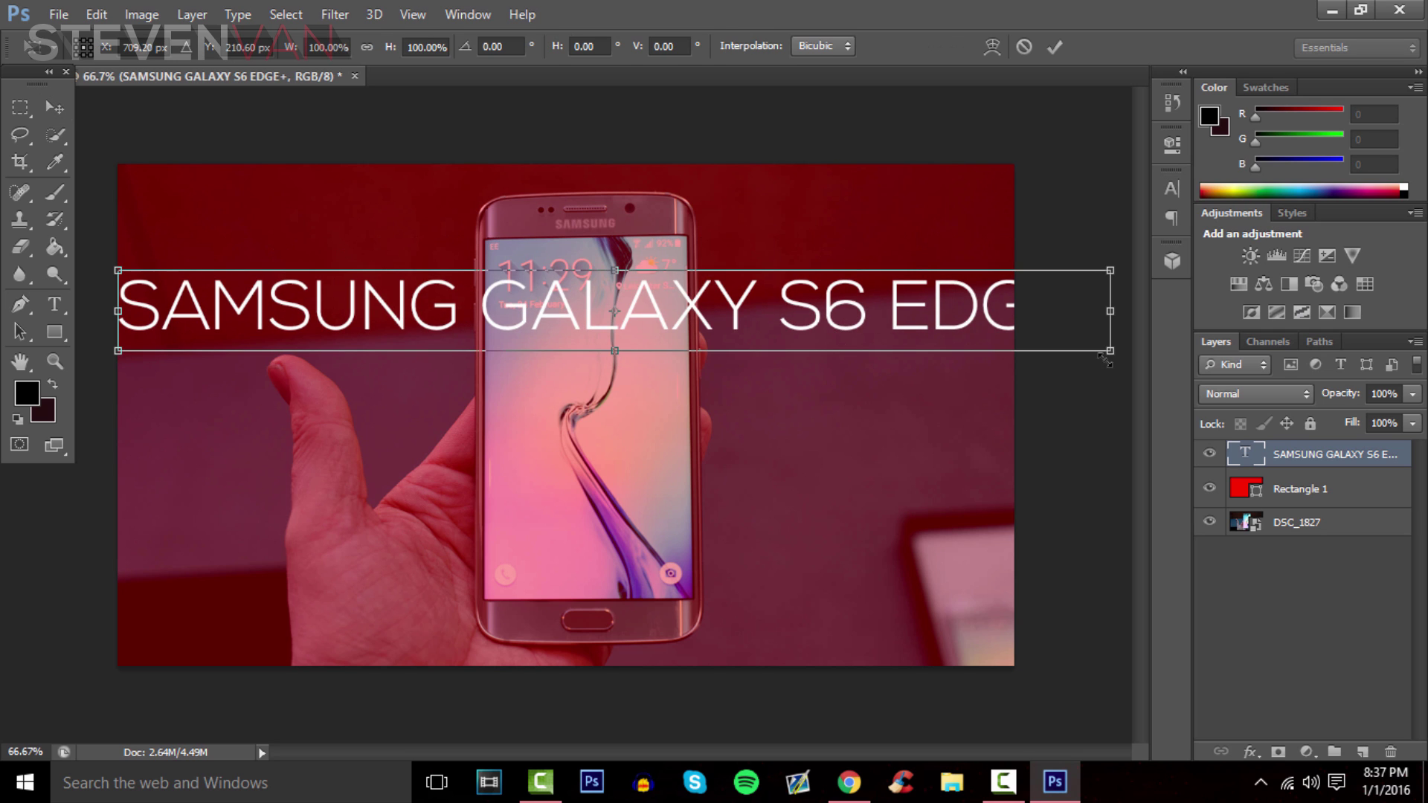
{"action": "left_click_drag", "start_coordinate": [1105, 360], "coordinate": [824, 337]}
{"action": "key", "text": "Return"}
{"action": "key", "text": "ctrl+a"}
{"action": "left_click", "coordinate": [525, 47]}
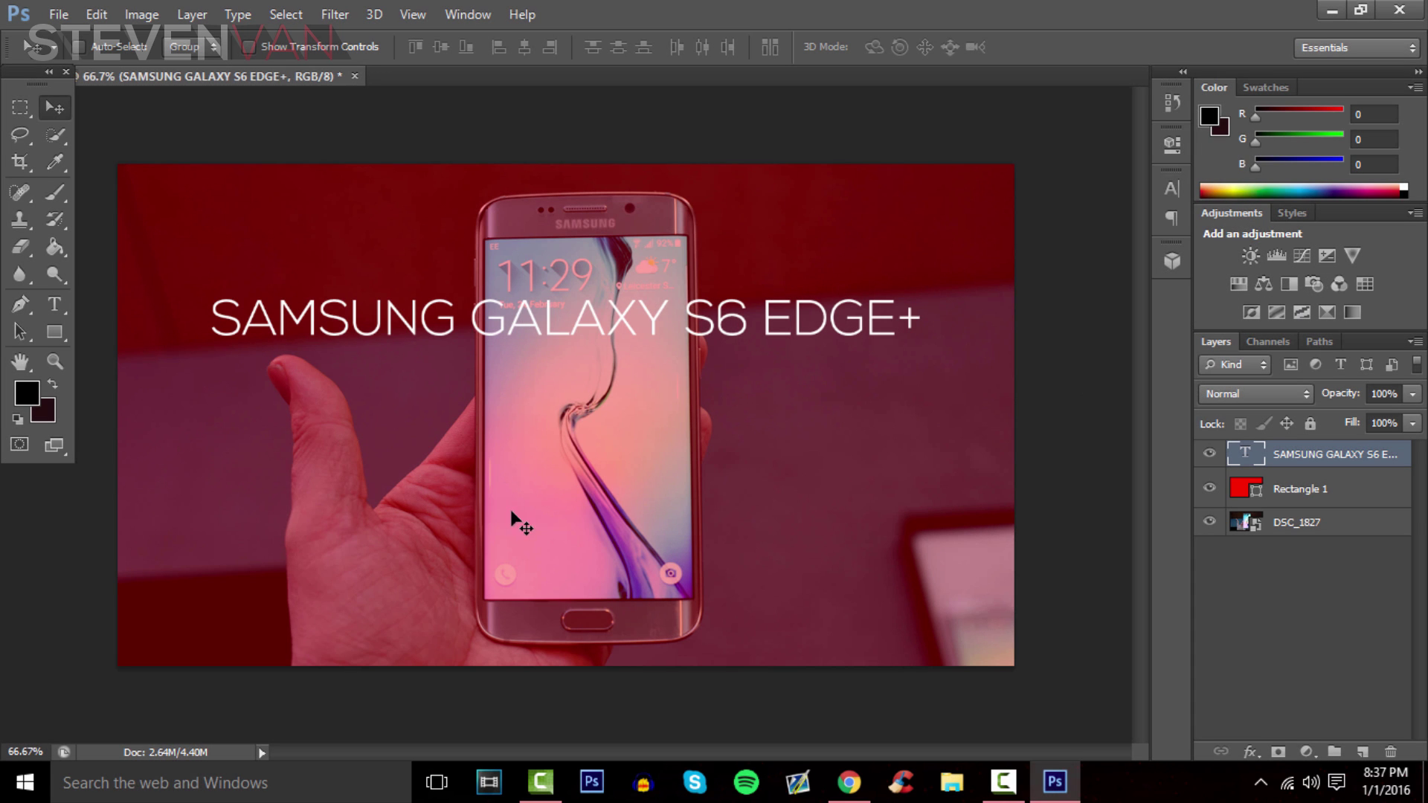
Step: Type '2015 REVIEW!' below the title and set it in The Bold Font
{"action": "left_click", "coordinate": [55, 304]}
{"action": "left_click", "coordinate": [367, 434]}
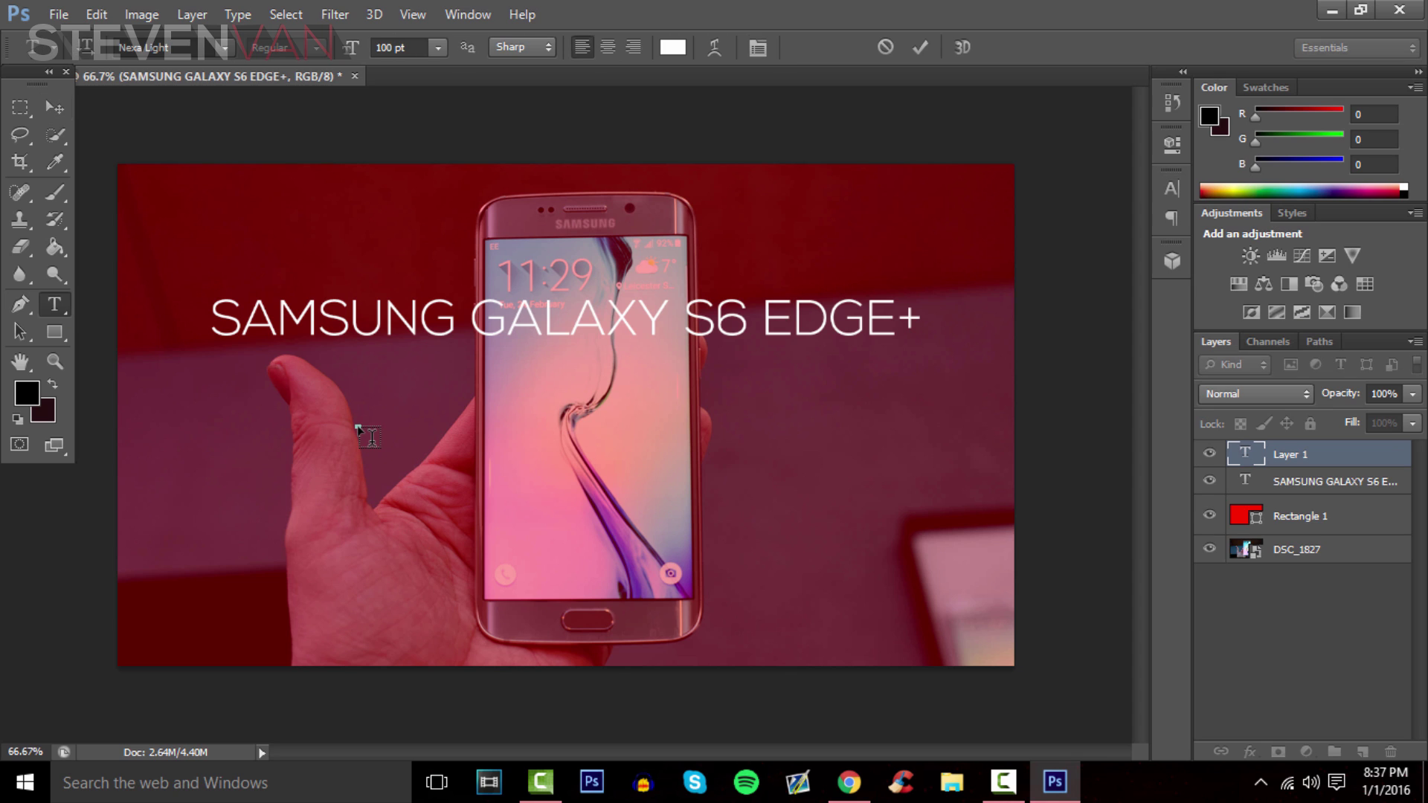
{"action": "type", "text": "REVIEW"}
{"action": "key", "text": "ctrl+a"}
{"action": "type", "text": "2015"}
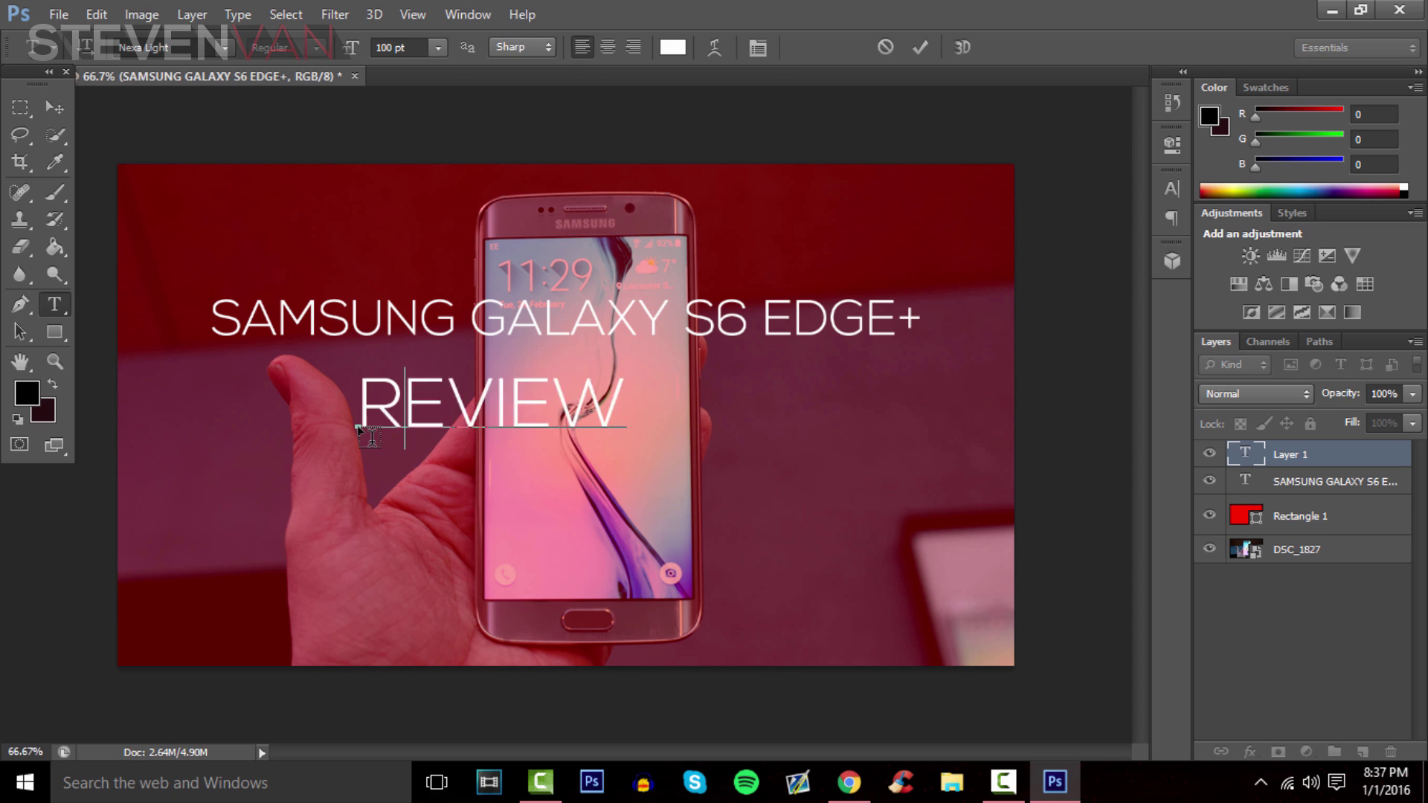
{"action": "type", "text": " REVIEW"}
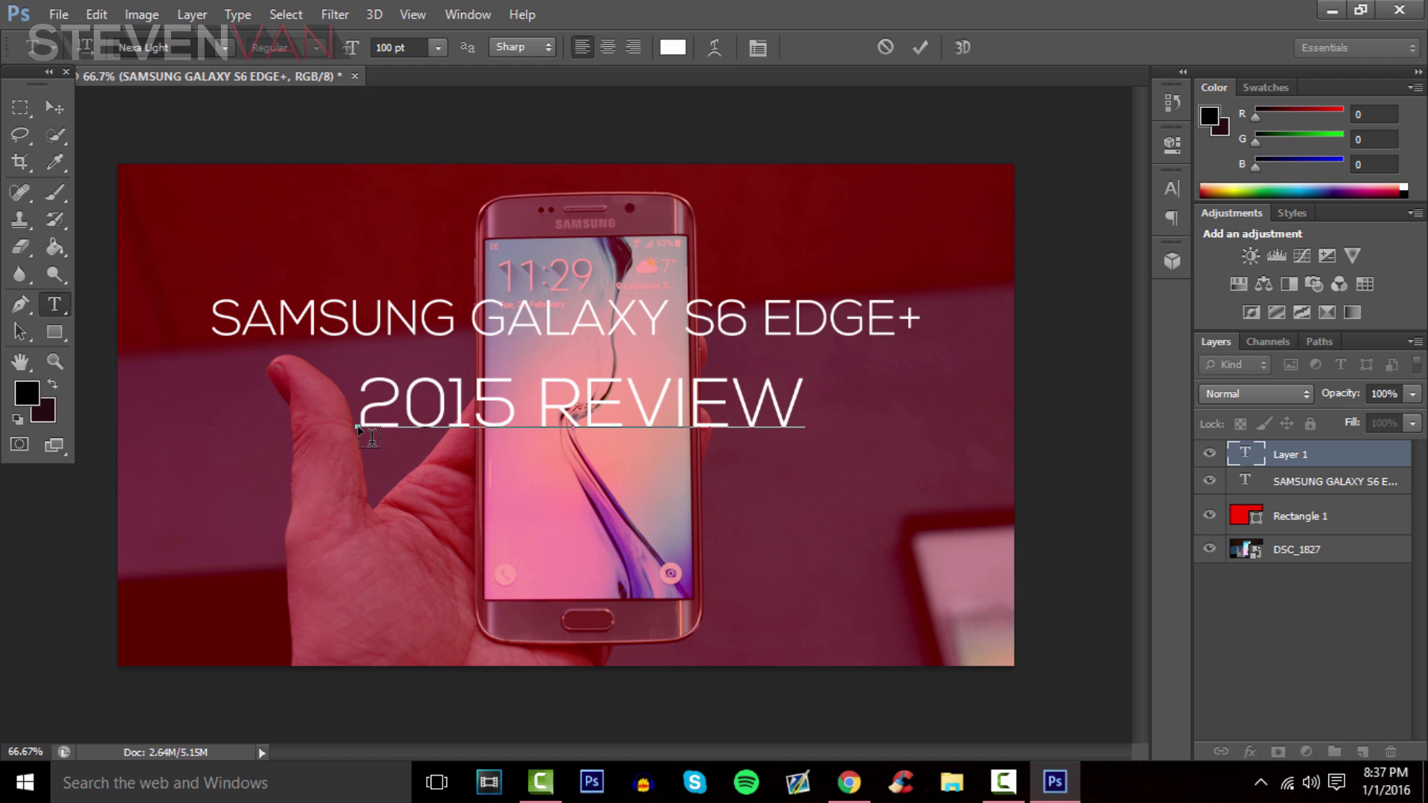
{"action": "key", "text": "ctrl+a"}
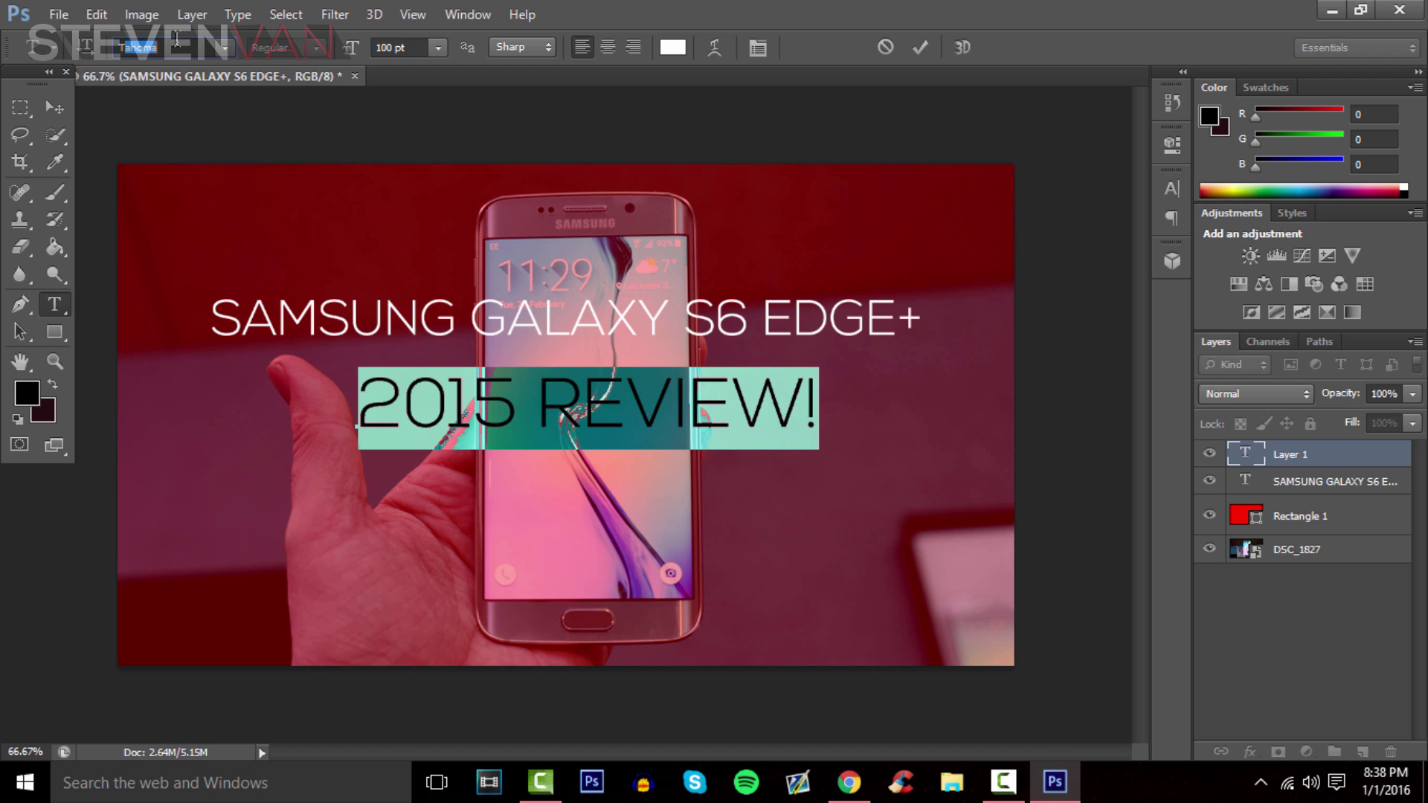
{"action": "key", "text": "Return"}
Step: Move '2015 REVIEW!' up under the title and begin scaling it
{"action": "left_click", "coordinate": [53, 107]}
{"action": "left_click_drag", "start_coordinate": [673, 416], "coordinate": [907, 551]}
{"action": "key", "text": "ctrl+t"}
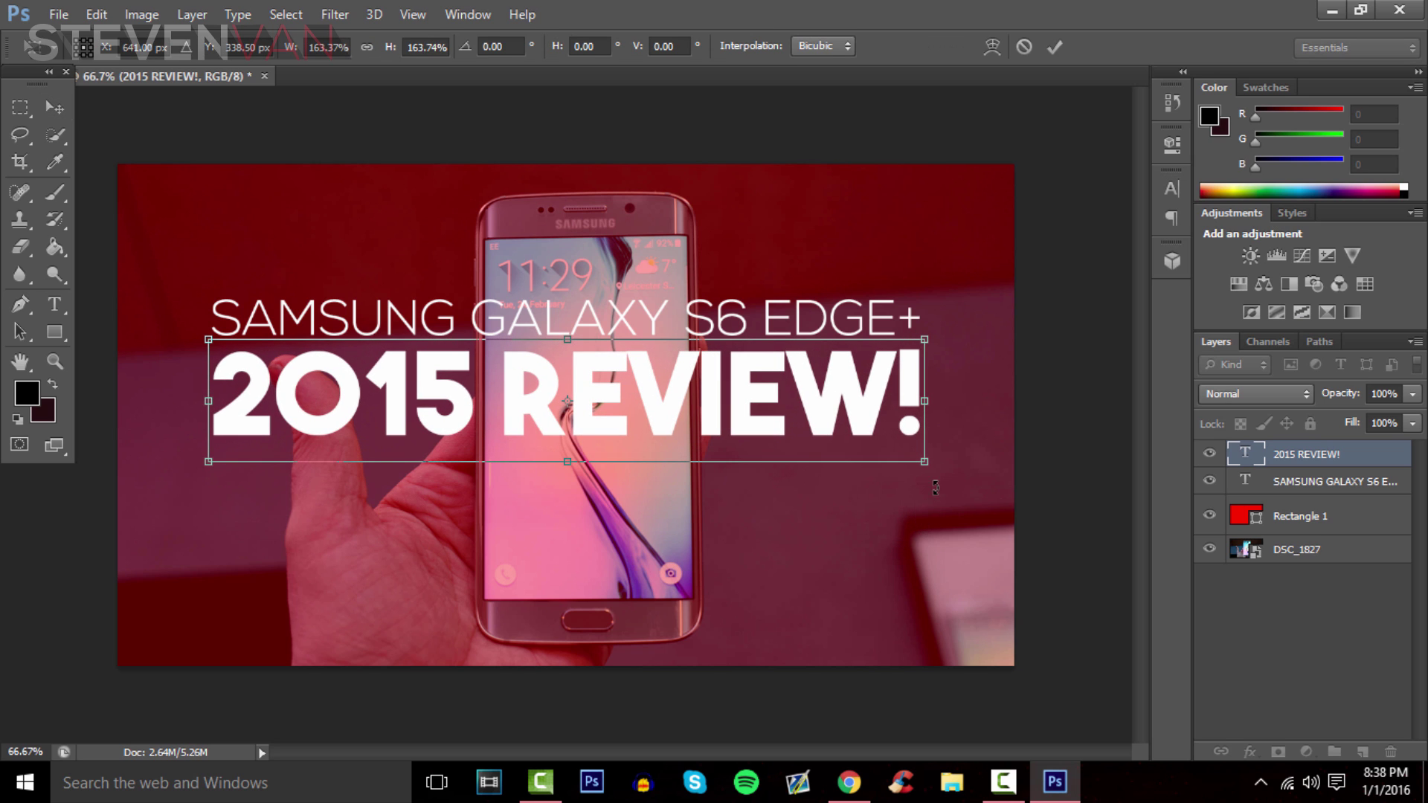
{"action": "left_click", "coordinate": [1055, 48]}
{"action": "left_click", "coordinate": [1328, 483], "text": "shift"}
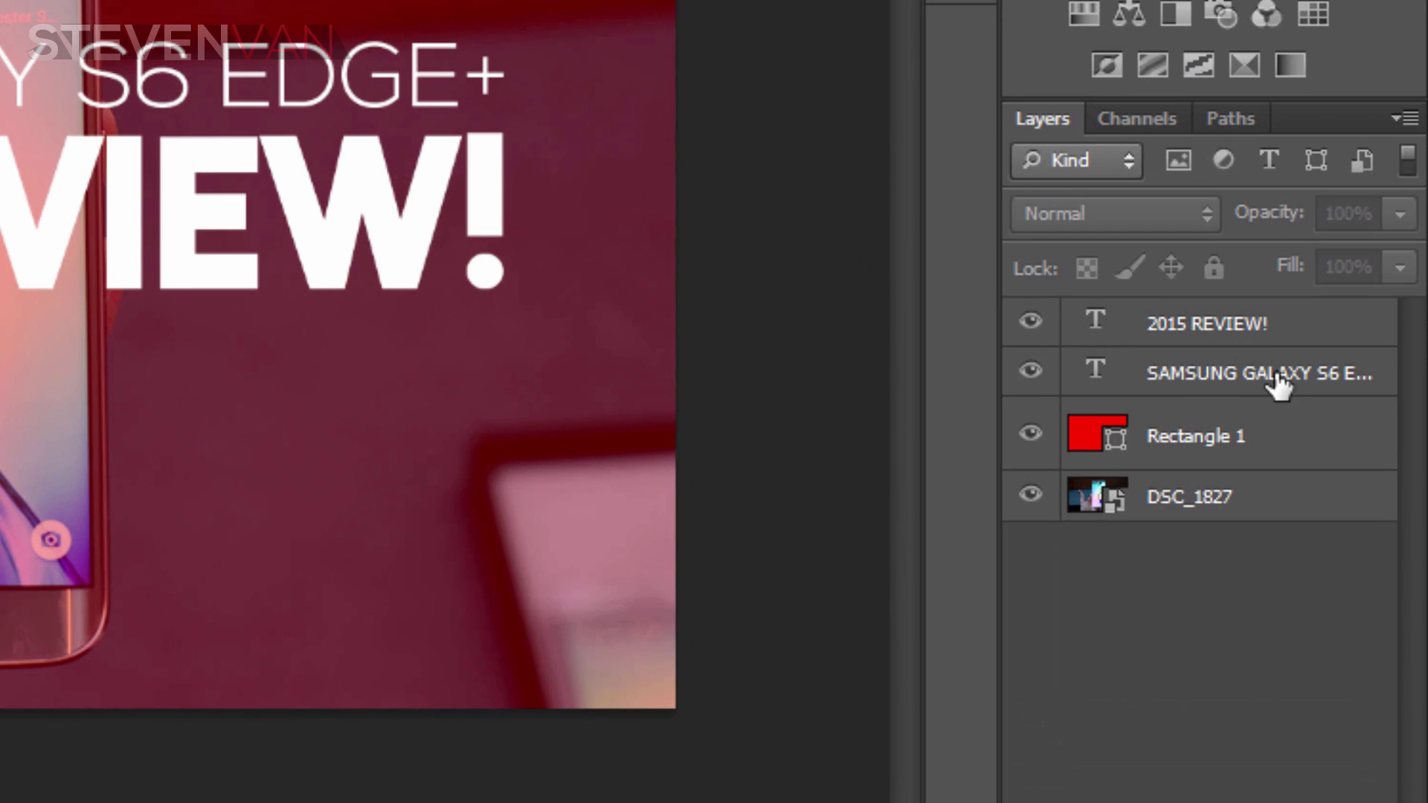
{"action": "left_click", "coordinate": [1277, 379], "text": "shift"}
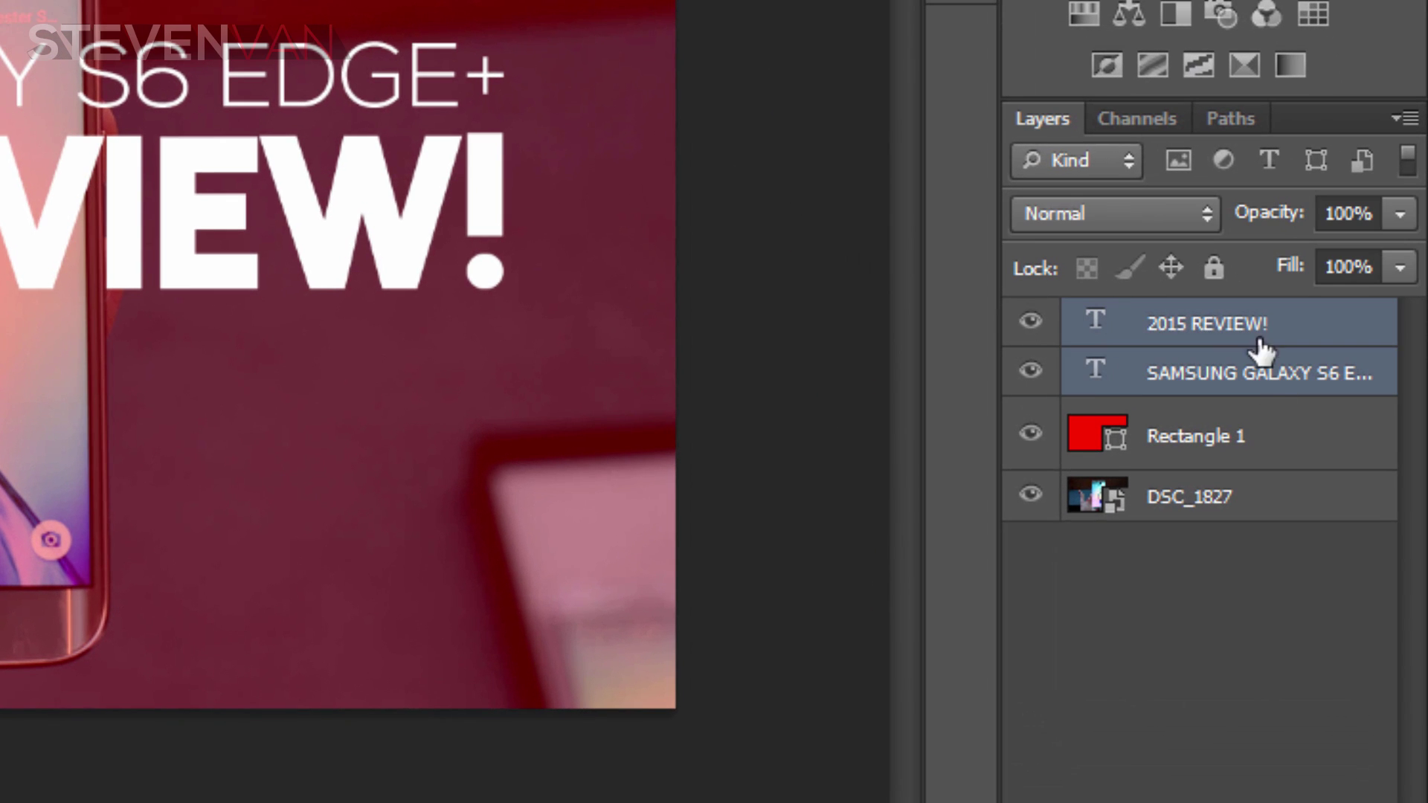
{"action": "left_click", "coordinate": [1256, 356], "text": "ctrl"}
{"action": "left_click", "coordinate": [1264, 365], "text": "ctrl"}
{"action": "key", "text": "ctrl+a"}
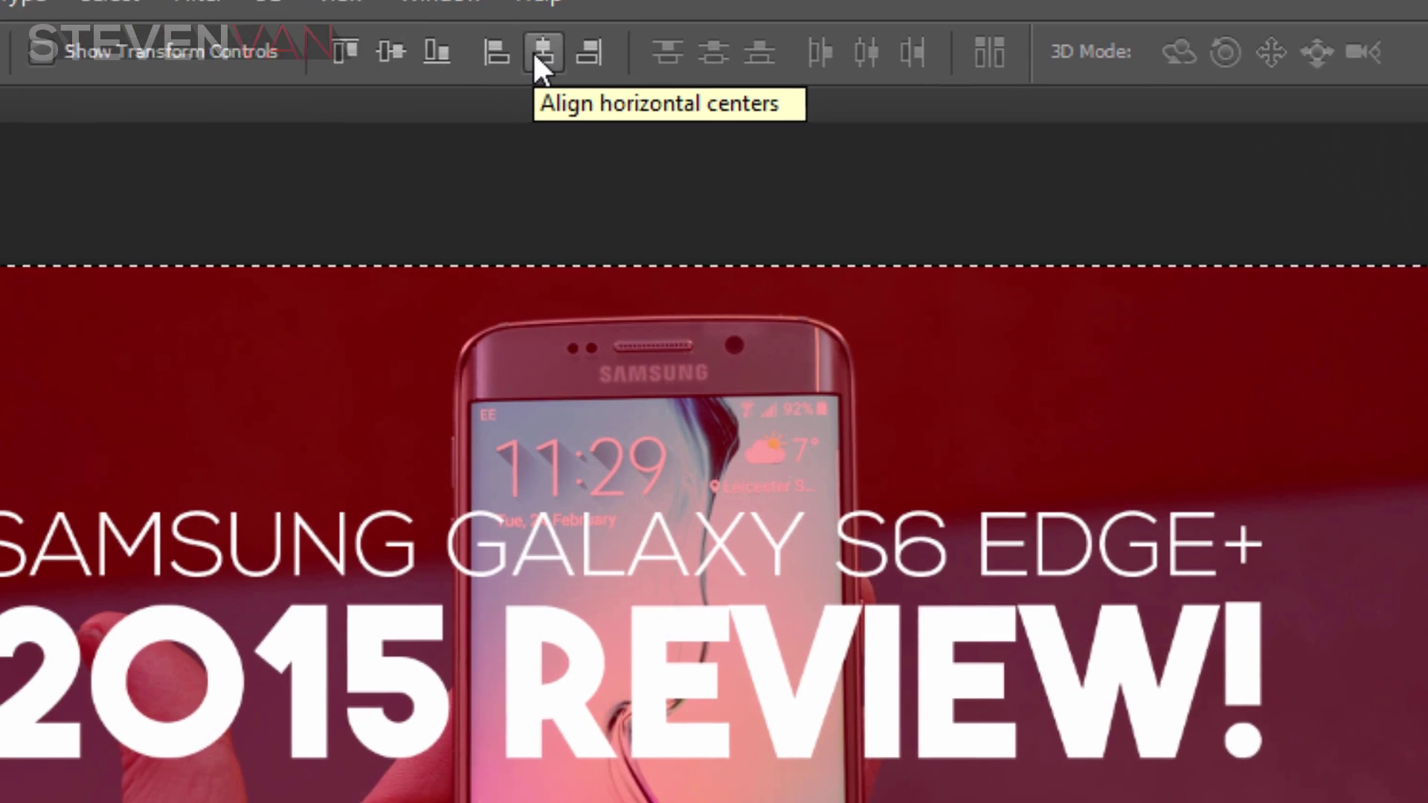
{"action": "left_click", "coordinate": [537, 52]}
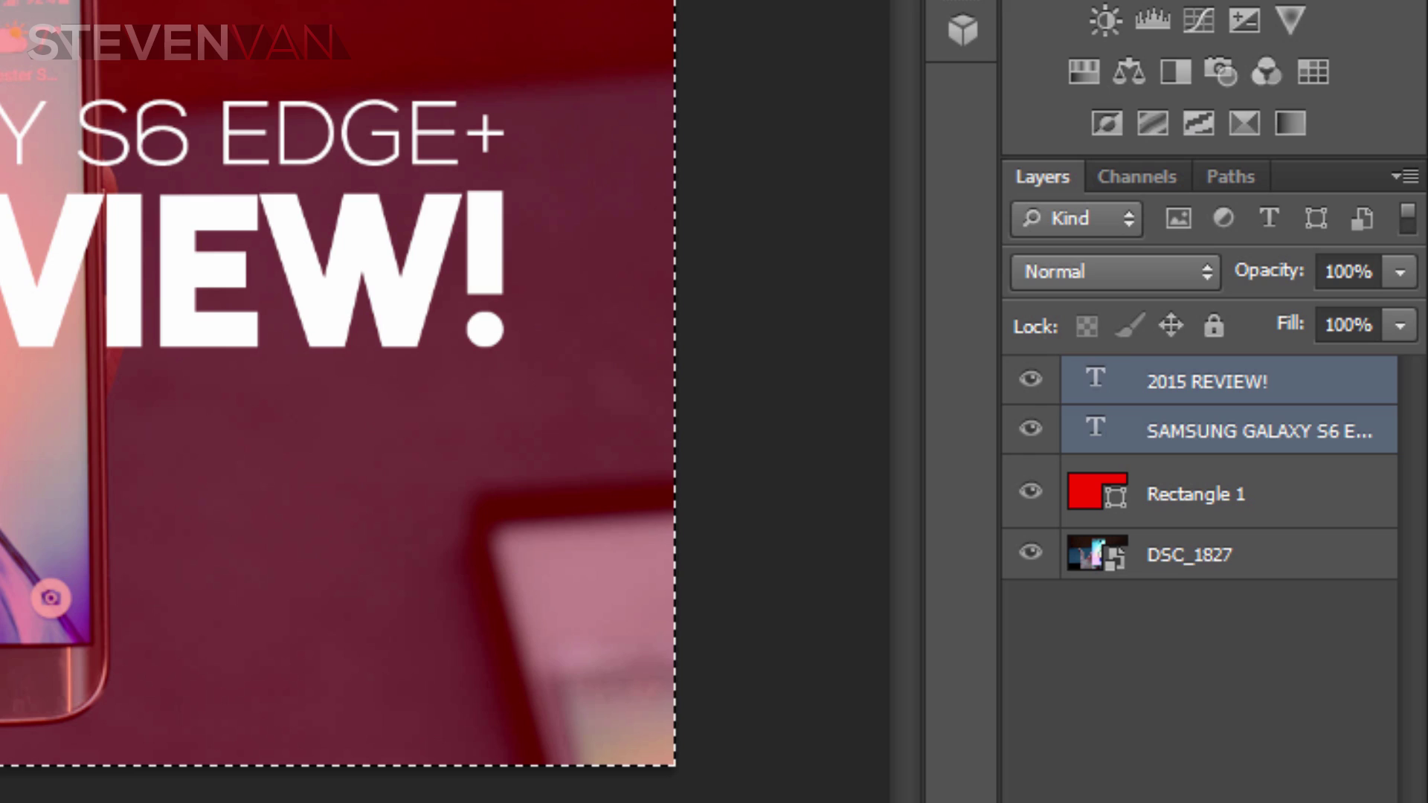
{"action": "key", "text": "ctrl+e"}
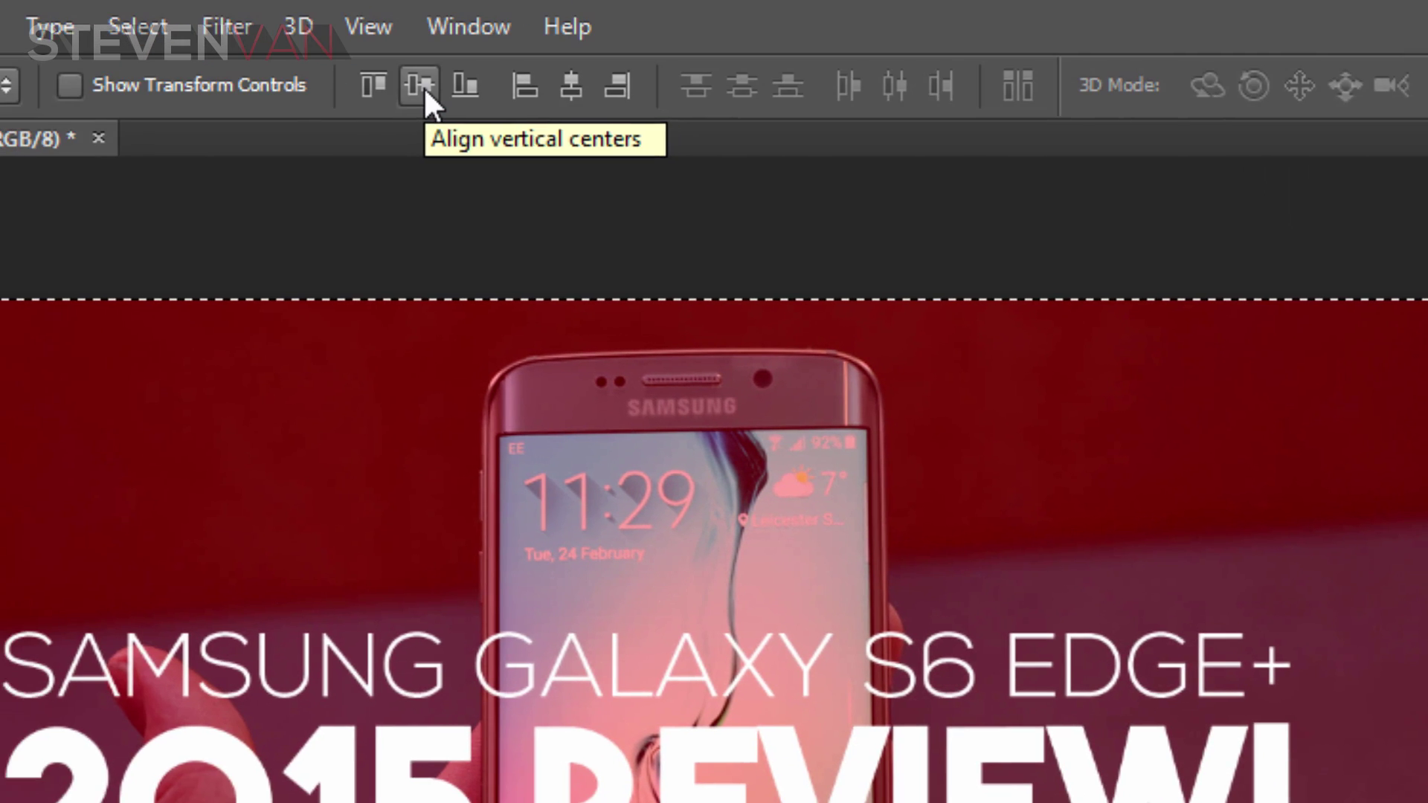
{"action": "left_click", "coordinate": [421, 84]}
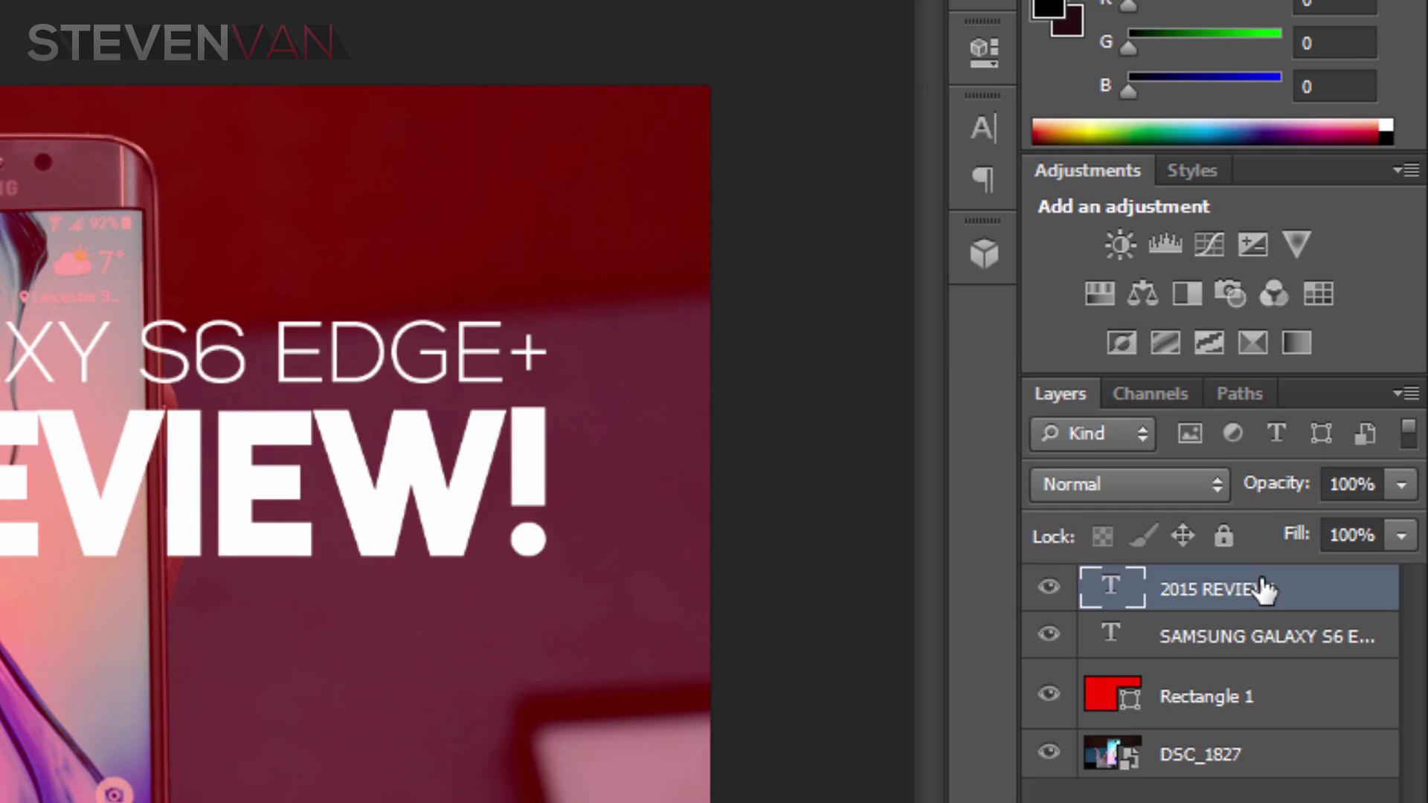
Step: Give '2015 REVIEW!' a 25% opacity Gradient Overlay and try a 0-distance drop shadow
{"action": "right_click", "coordinate": [1264, 591]}
{"action": "left_click", "coordinate": [431, 599]}
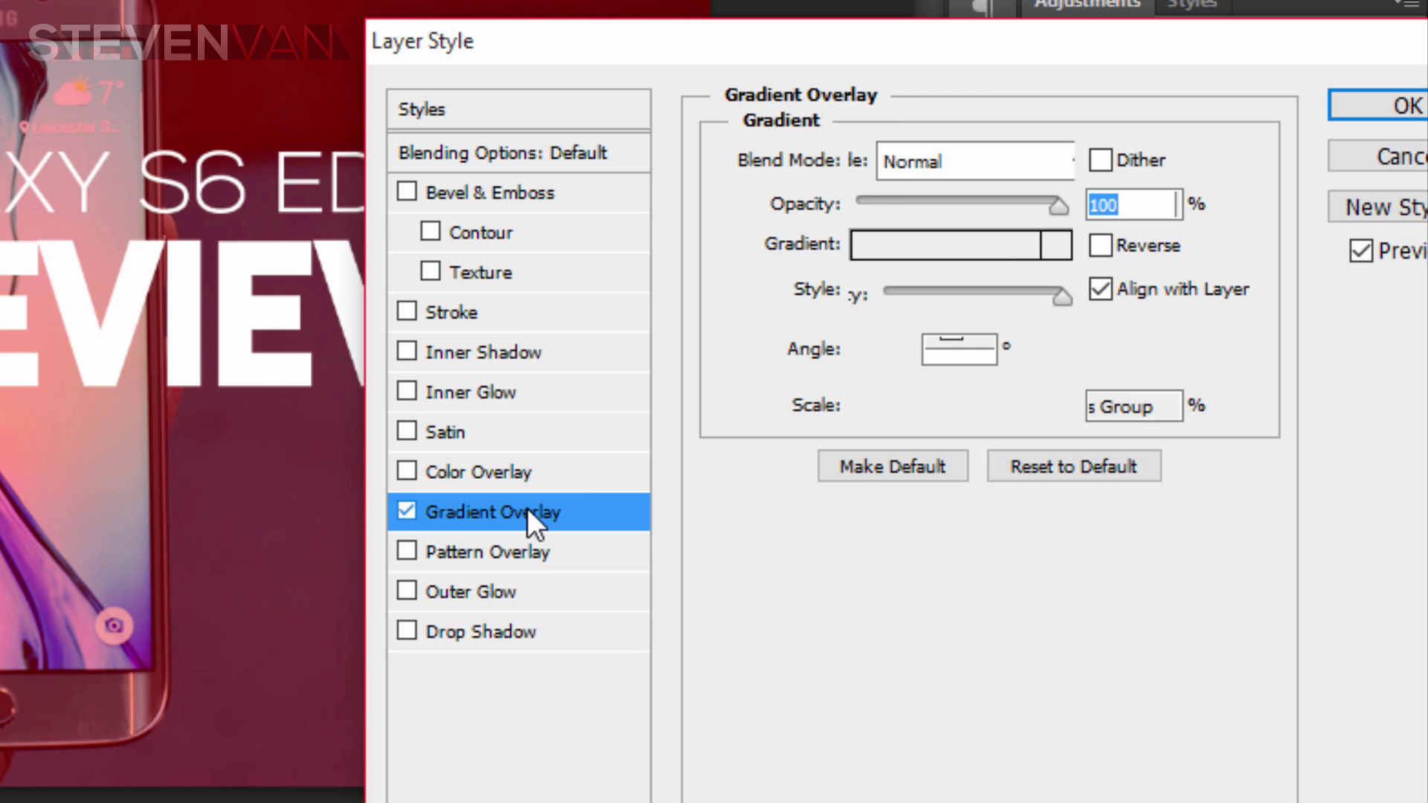
{"action": "double_click", "coordinate": [1126, 211]}
{"action": "type", "text": "25"}
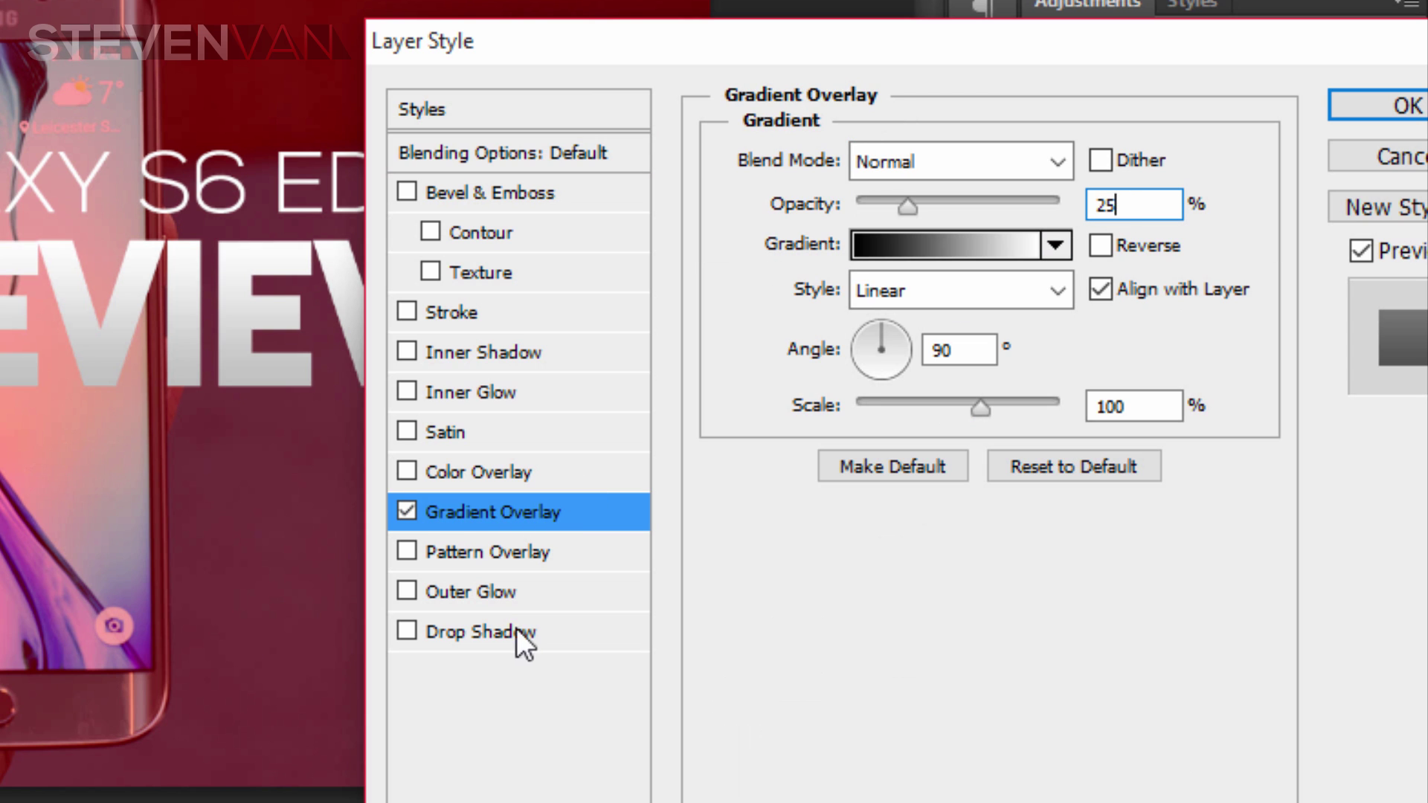
{"action": "left_click", "coordinate": [431, 631]}
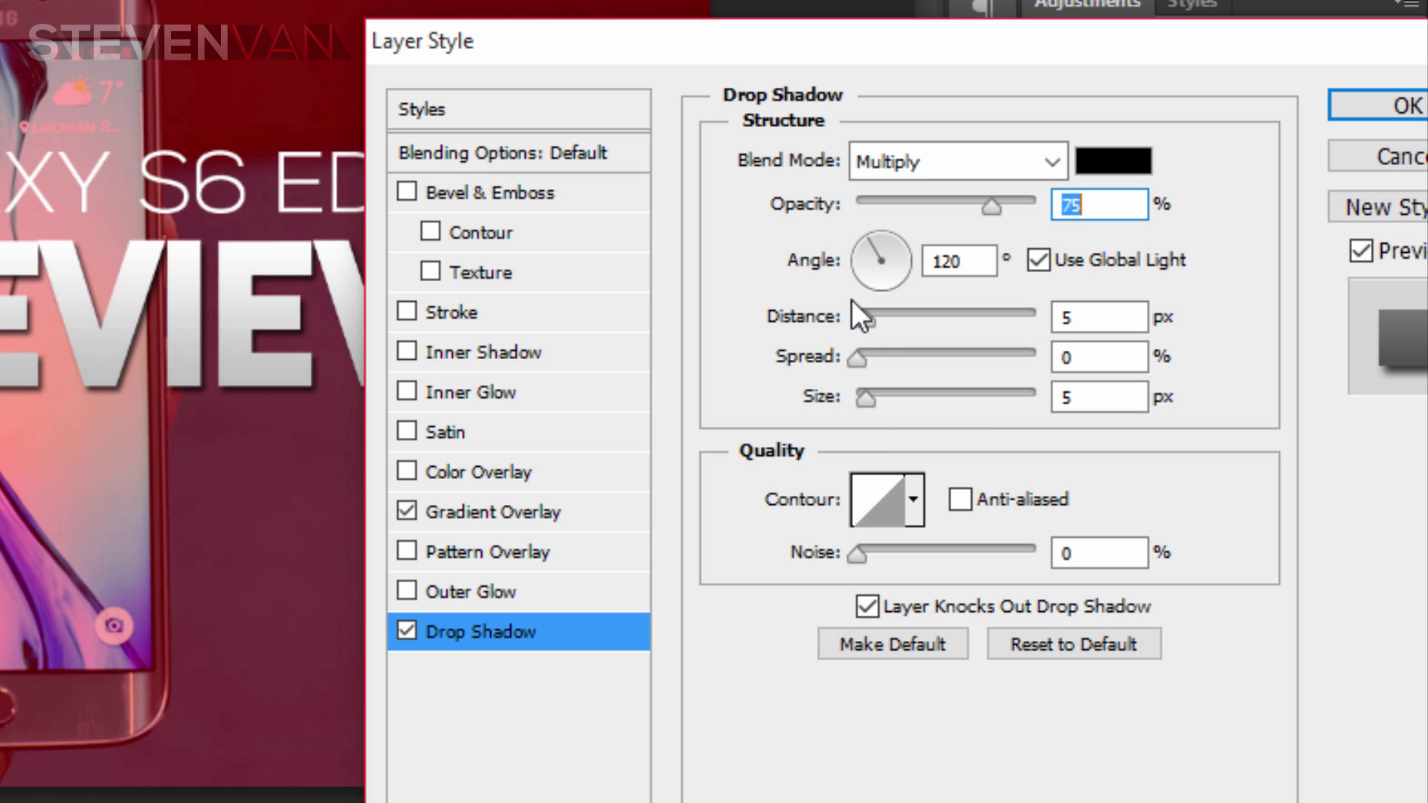
{"action": "left_click_drag", "start_coordinate": [852, 301], "coordinate": [837, 328]}
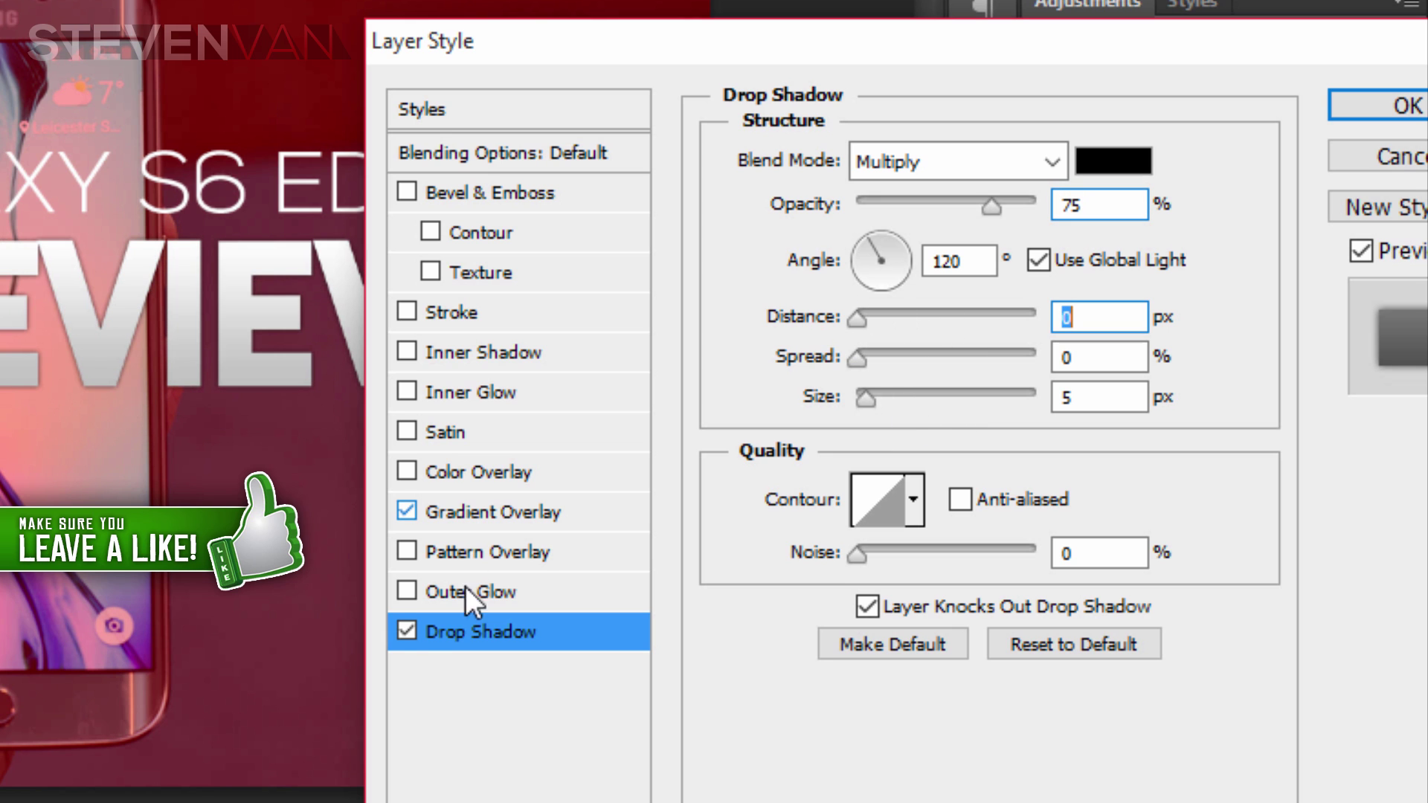
Step: Remove the drop shadow, confirm the style, and copy the 2015 REVIEW! layer style
{"action": "left_click", "coordinate": [407, 631]}
{"action": "left_click", "coordinate": [1375, 106]}
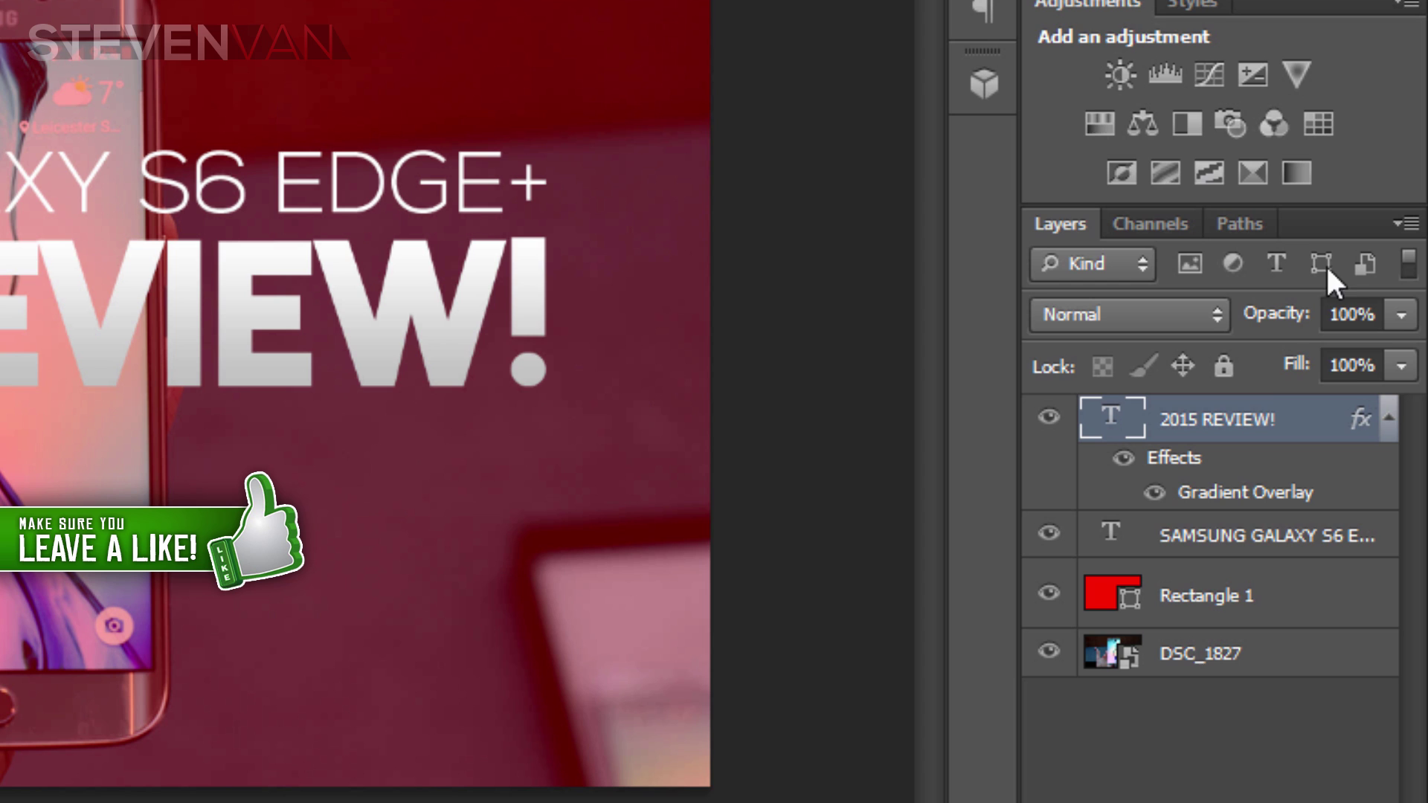
{"action": "right_click", "coordinate": [1270, 412]}
{"action": "left_click", "coordinate": [733, 638]}
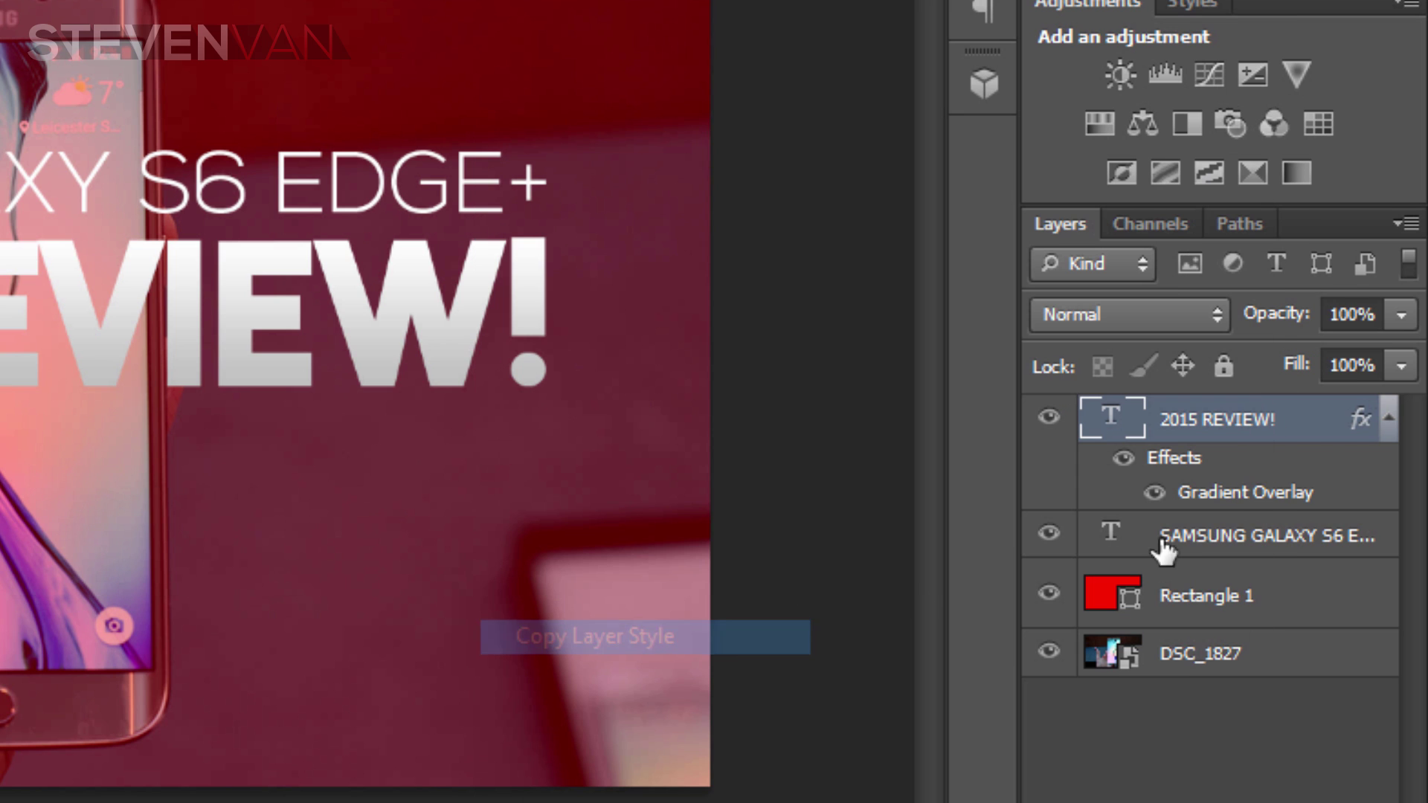
Step: Paste the style onto the SAMSUNG GALAXY S6 EDGE+ layer and nudge it into place
{"action": "right_click", "coordinate": [1202, 533]}
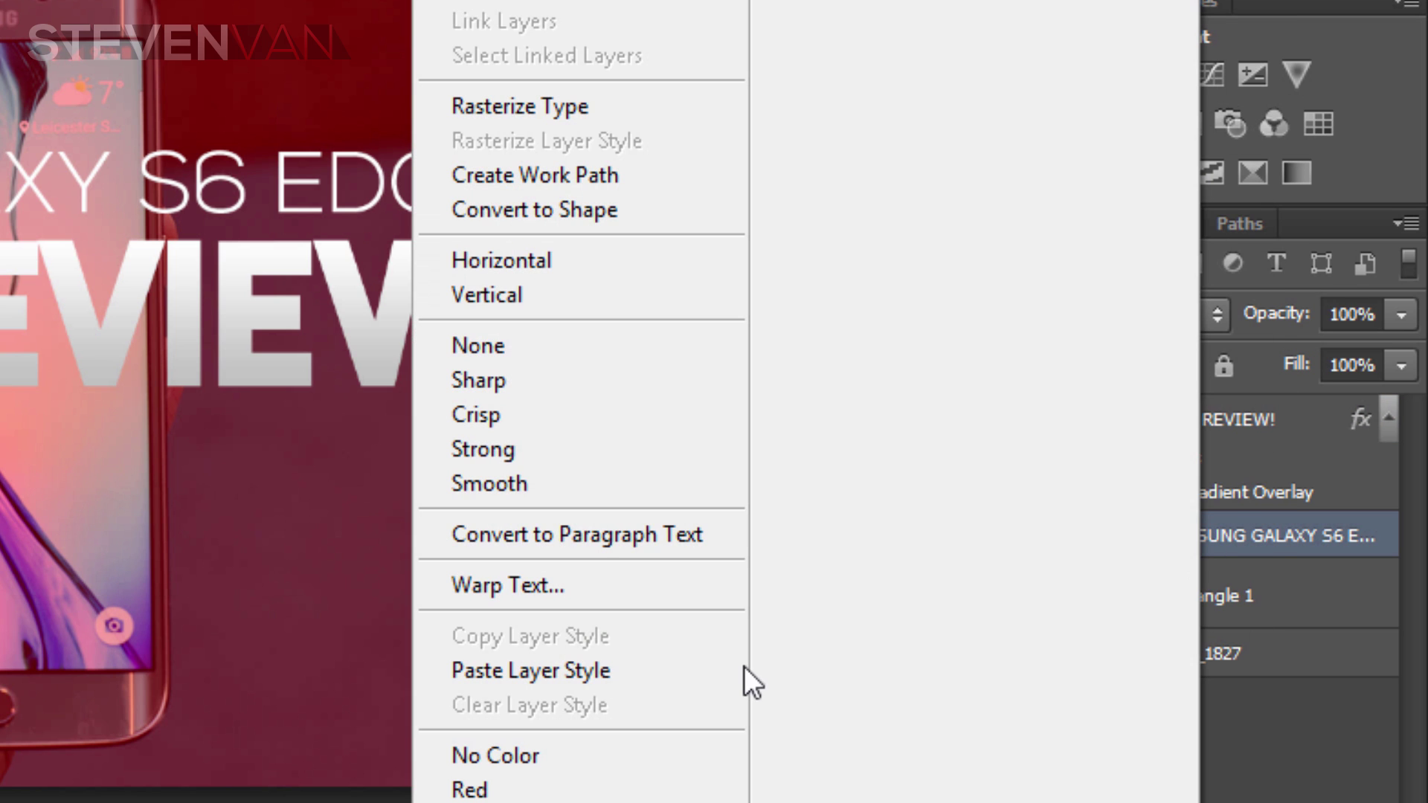
{"action": "left_click", "coordinate": [740, 670]}
{"action": "left_click_drag", "start_coordinate": [64, 207], "coordinate": [60, 232]}
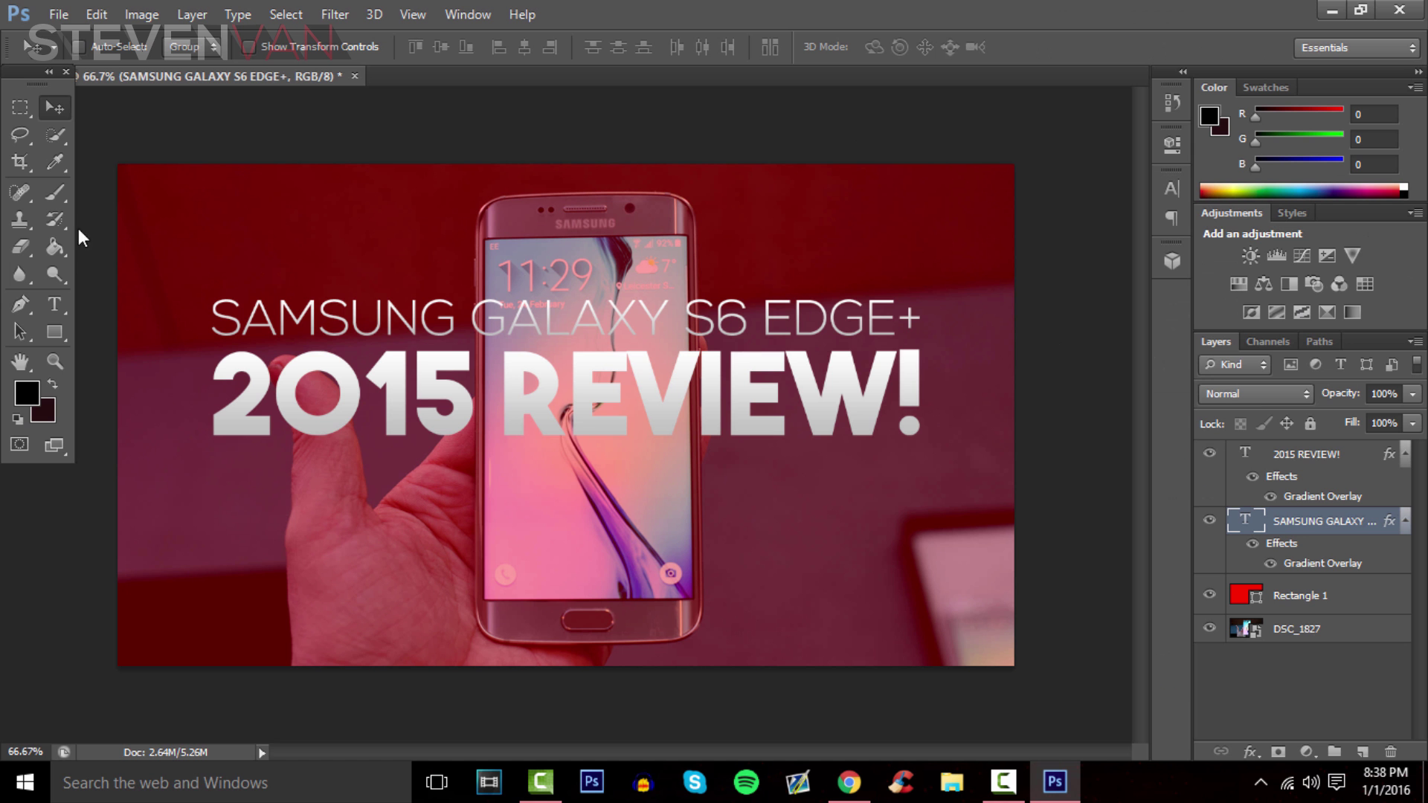
Step: Select the '2015 REVIEW!' text and change its colour to ff0000 red
{"action": "left_click", "coordinate": [54, 304]}
{"action": "left_click_drag", "start_coordinate": [211, 394], "coordinate": [924, 401]}
{"action": "left_click", "coordinate": [673, 47]}
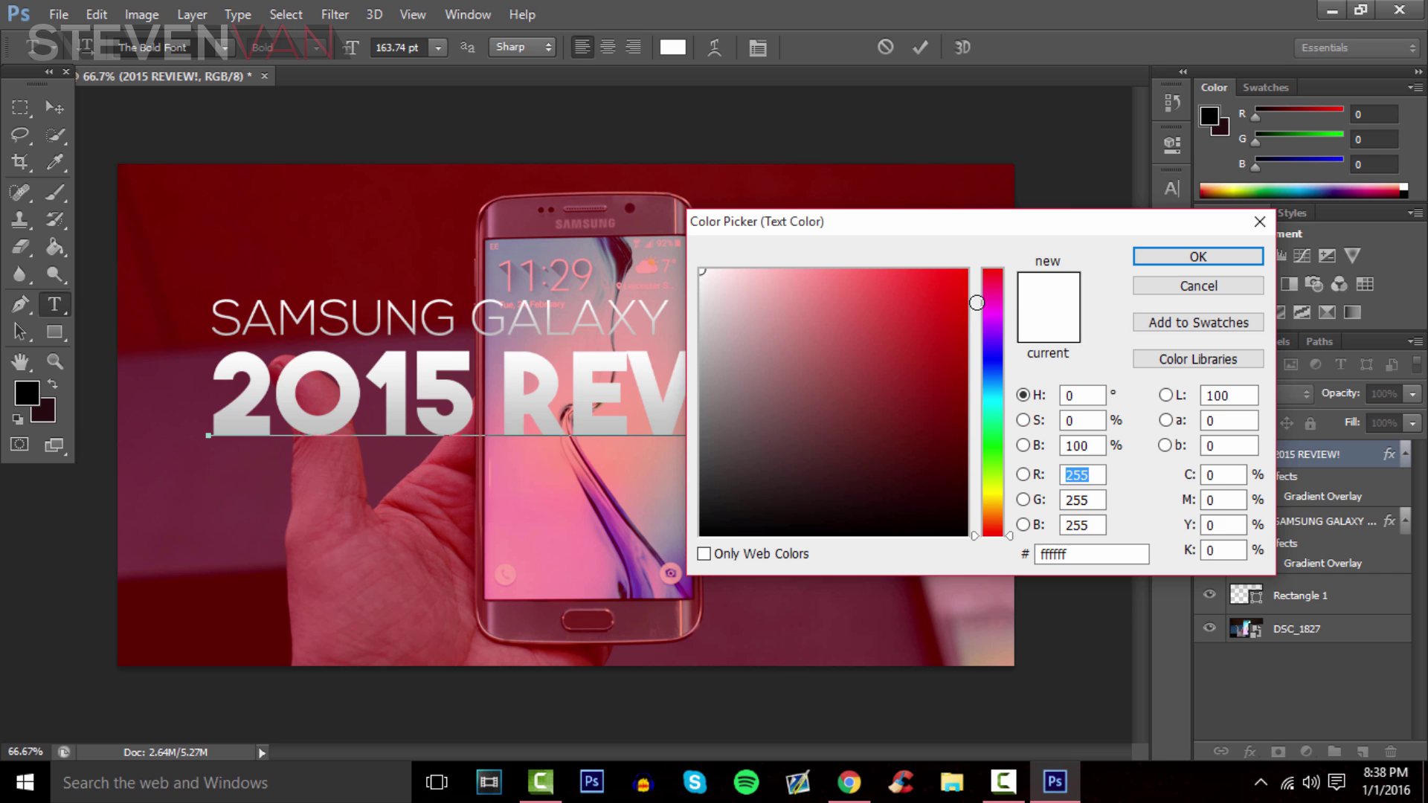
{"action": "left_click", "coordinate": [965, 271]}
{"action": "left_click", "coordinate": [1195, 258]}
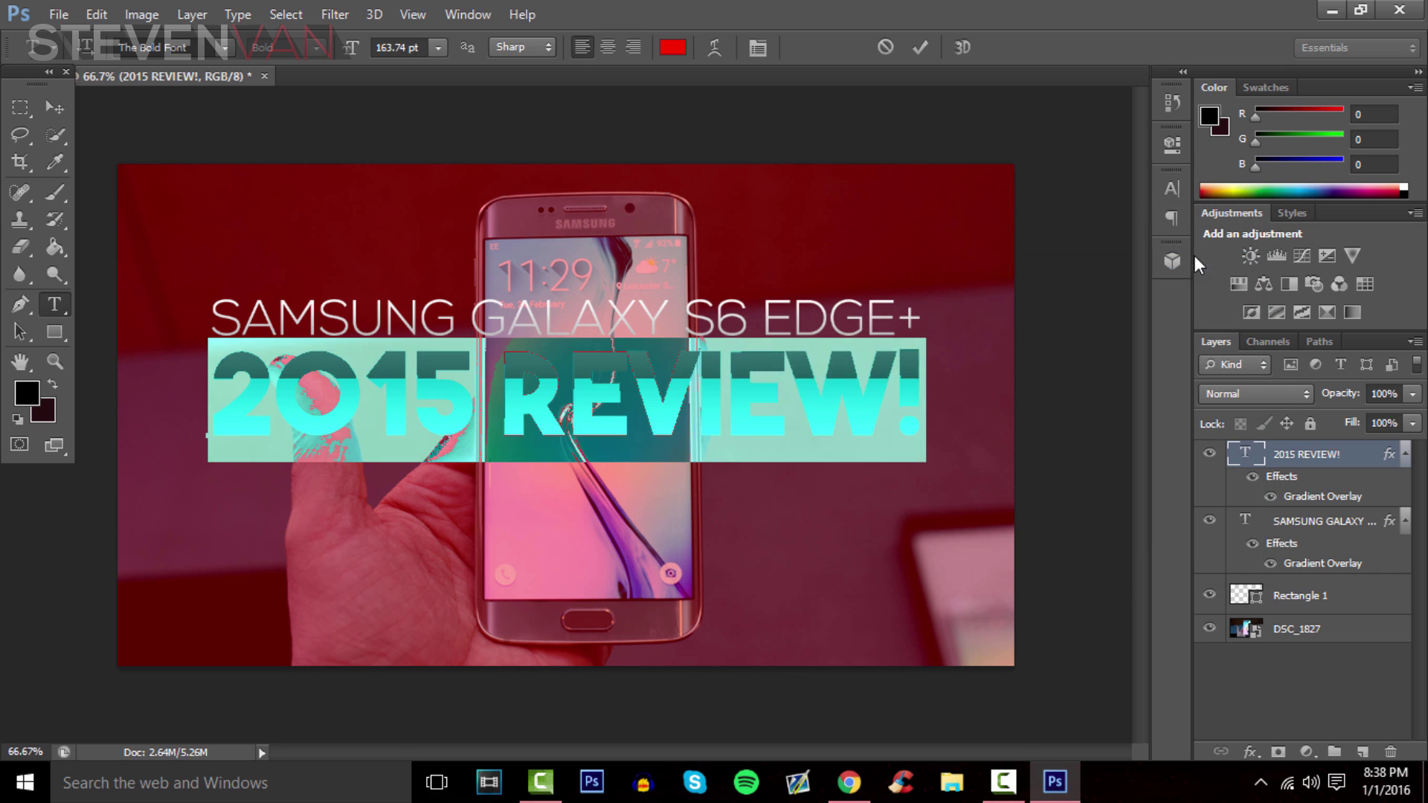
{"action": "left_click", "coordinate": [922, 45]}
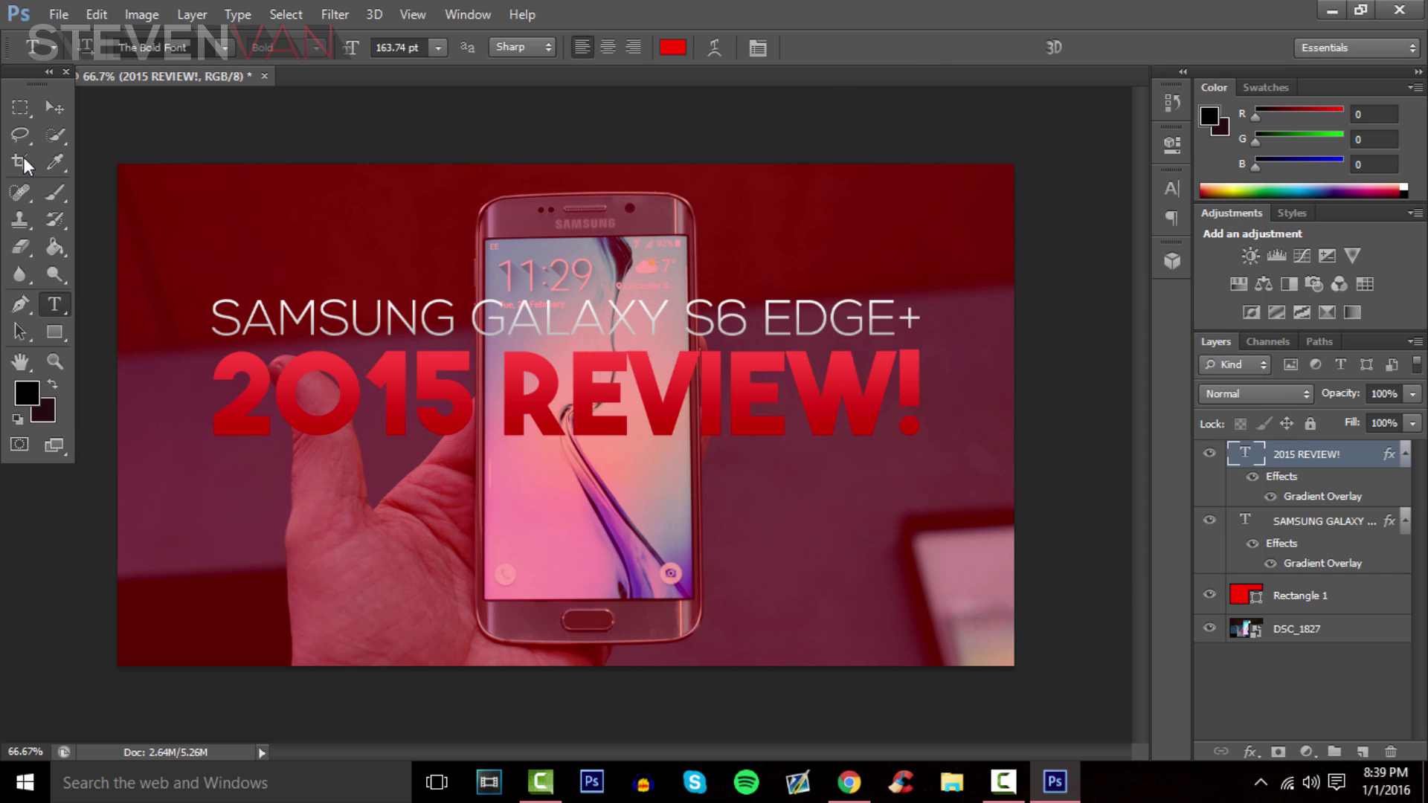
{"action": "left_click", "coordinate": [50, 106]}
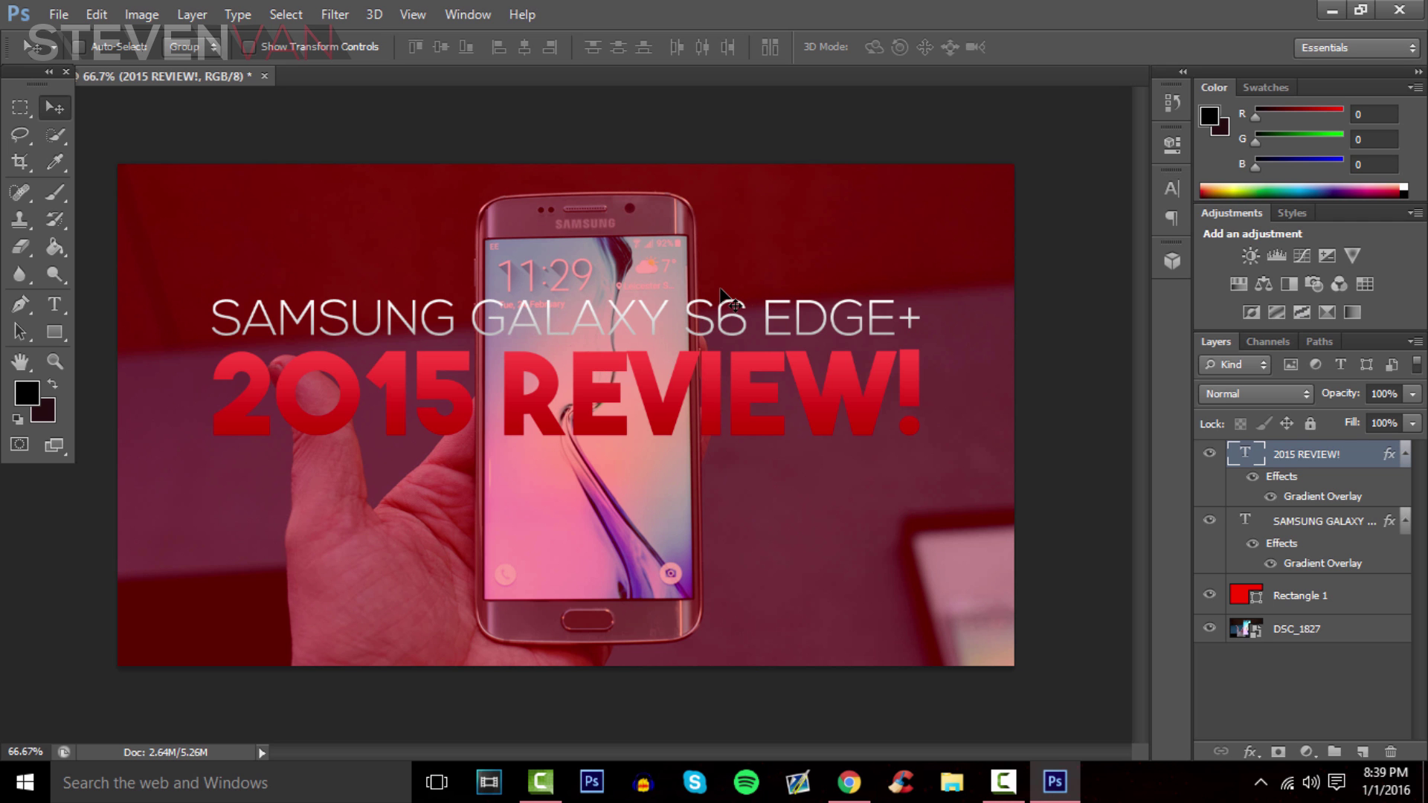
Step: Add a Hue/Saturation adjustment above the red rectangle layer with Lightness at -32 to darken the image
{"action": "left_click", "coordinate": [1369, 588]}
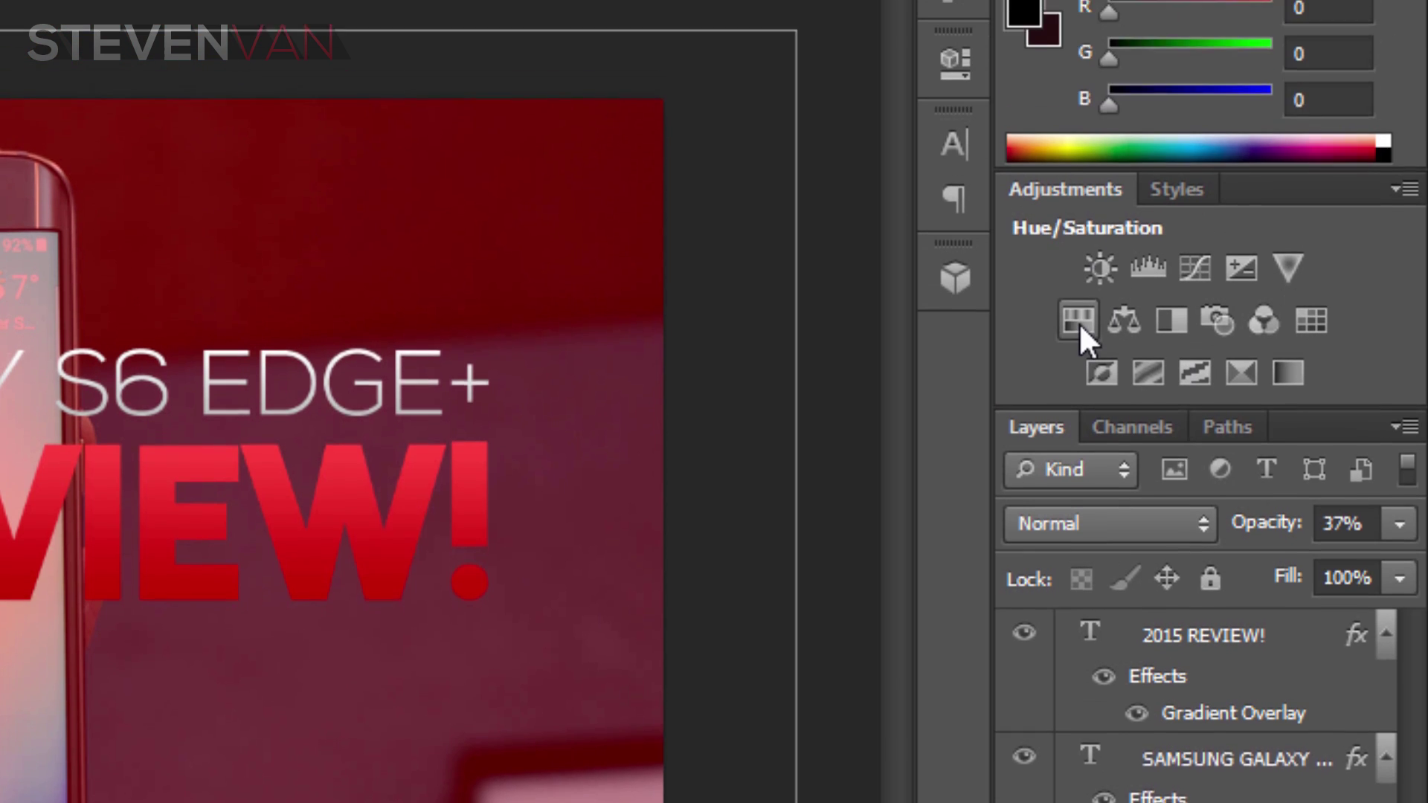
{"action": "left_click", "coordinate": [1078, 323]}
{"action": "left_click_drag", "start_coordinate": [550, 476], "coordinate": [495, 487]}
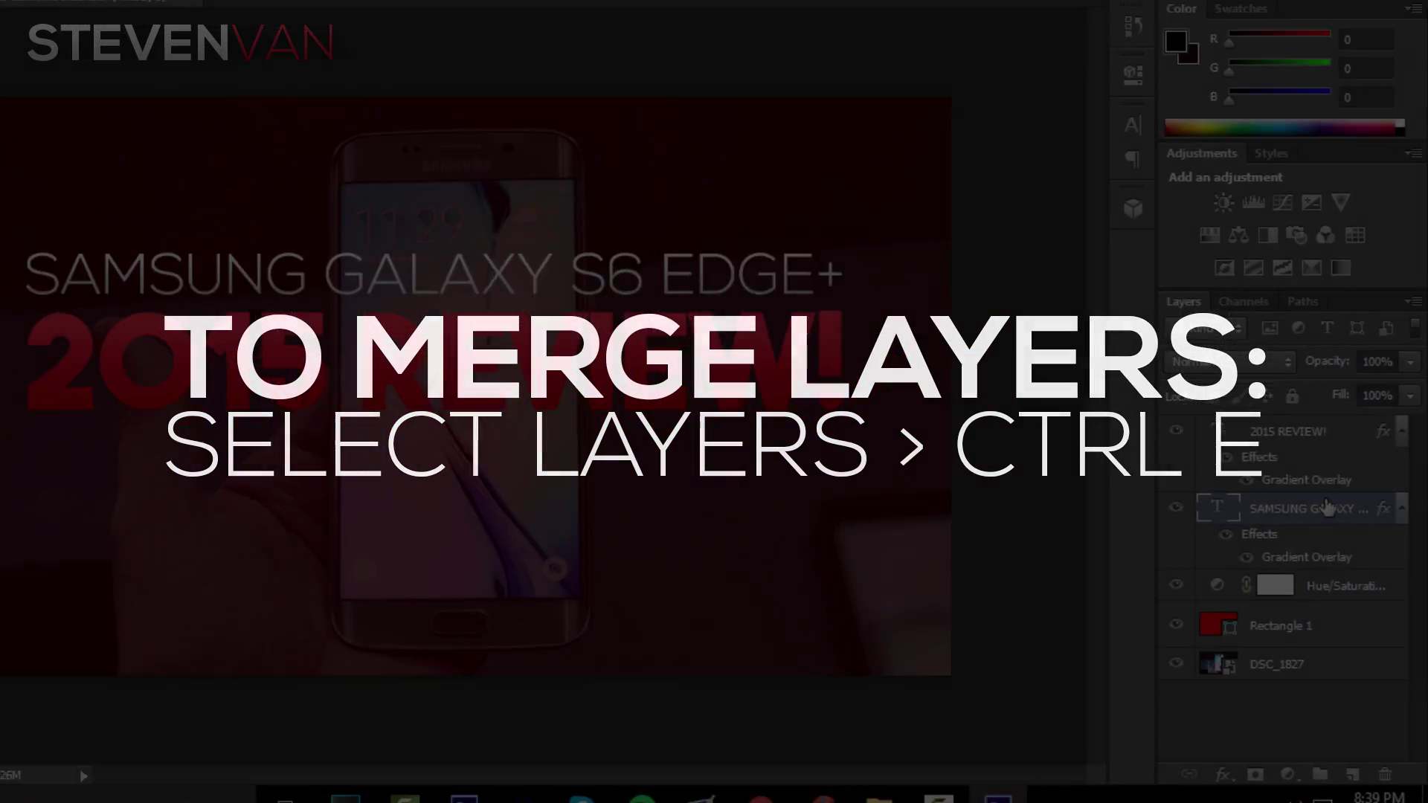
Step: Merge the 'SAMSUNG GALAXY S6 EDGE+' and '2015 REVIEW!' text layers into one layer
{"action": "left_click", "coordinate": [1338, 519]}
{"action": "left_click", "coordinate": [1326, 452], "text": "ctrl"}
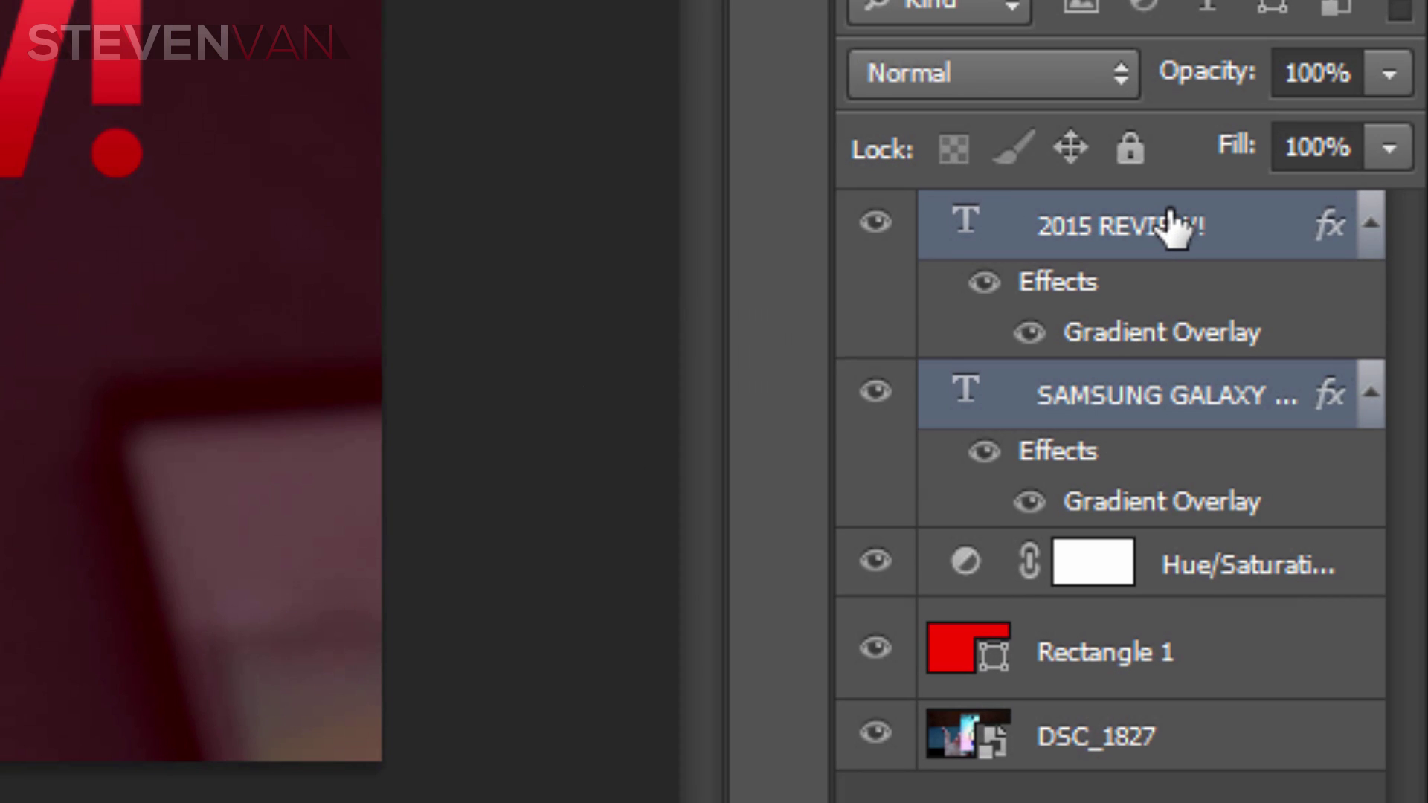
{"action": "key", "text": "ctrl+e"}
Step: Centre the merged title vertically on the canvas and set its blend mode to Overlay
{"action": "key", "text": "ctrl+a"}
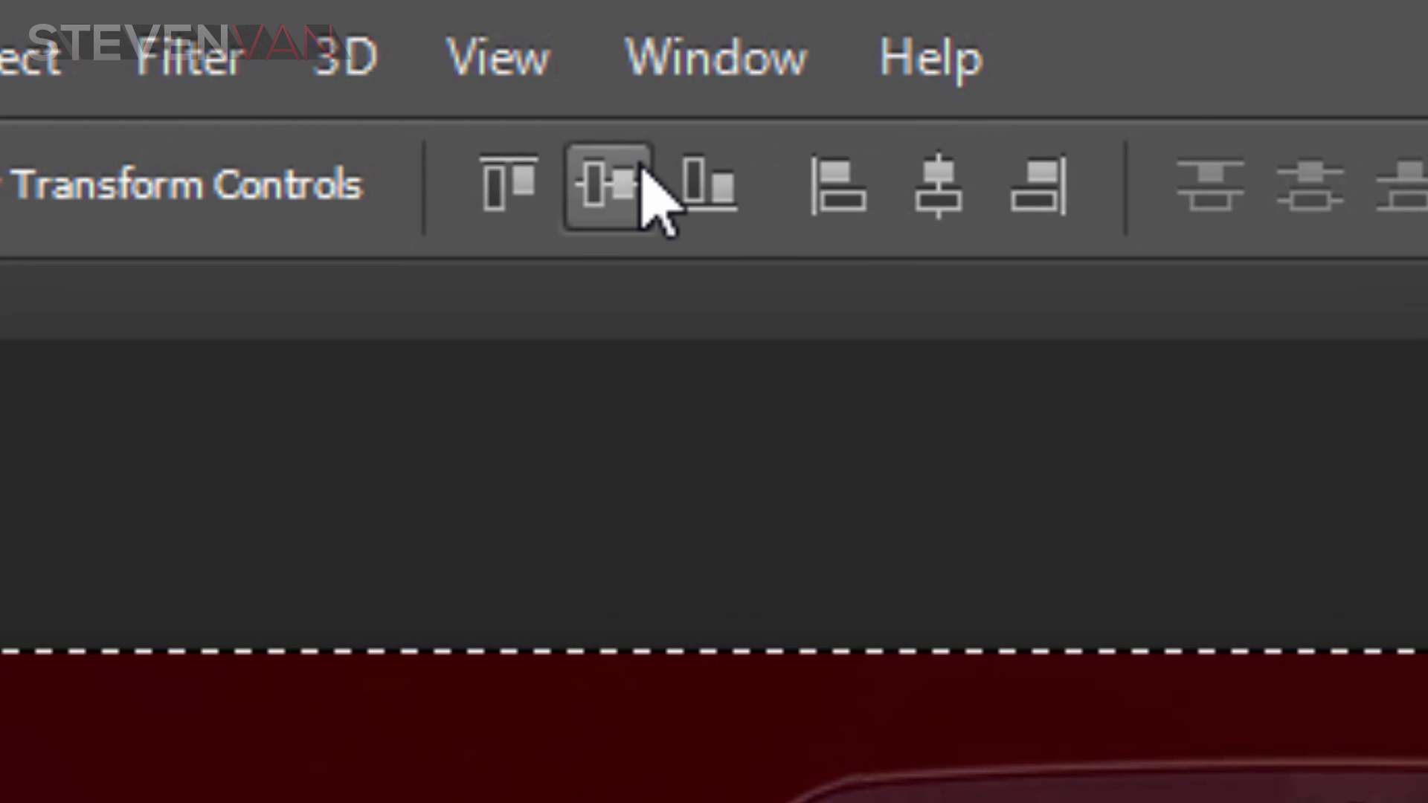
{"action": "left_click", "coordinate": [643, 172]}
{"action": "key", "text": "ctrl+d"}
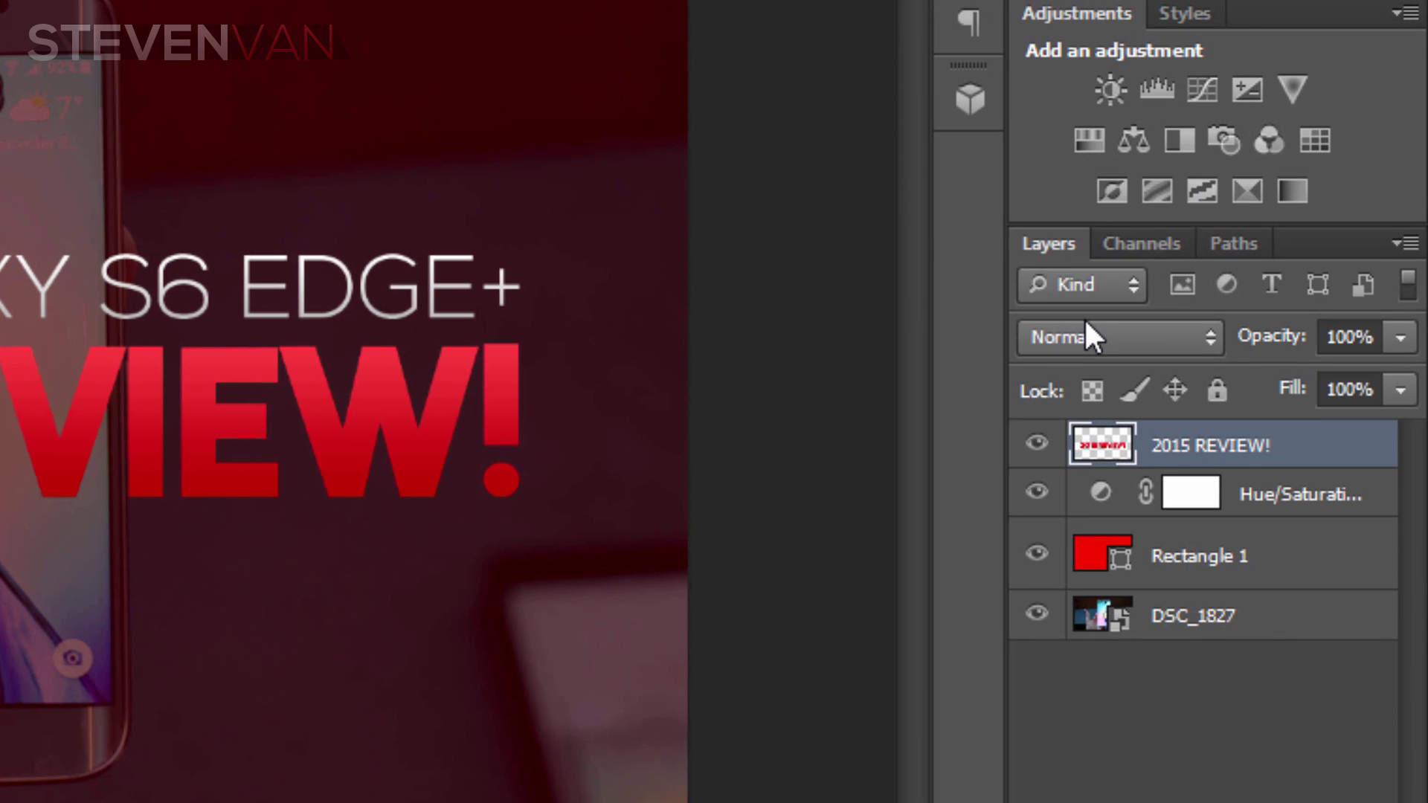
{"action": "left_click", "coordinate": [1085, 336]}
{"action": "left_click", "coordinate": [1092, 96]}
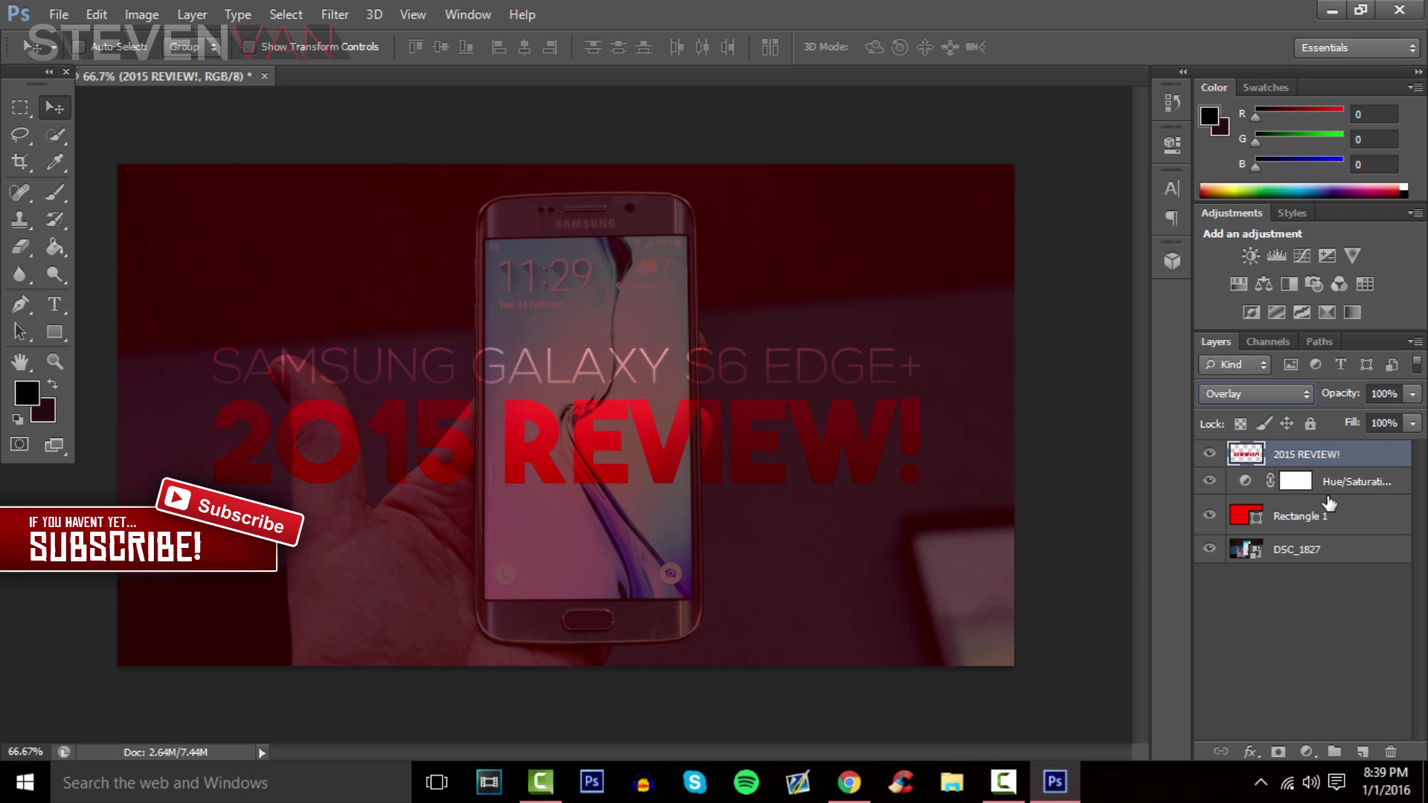
{"action": "left_click", "coordinate": [1209, 481]}
{"action": "left_click", "coordinate": [1209, 481]}
{"action": "left_click", "coordinate": [1235, 394]}
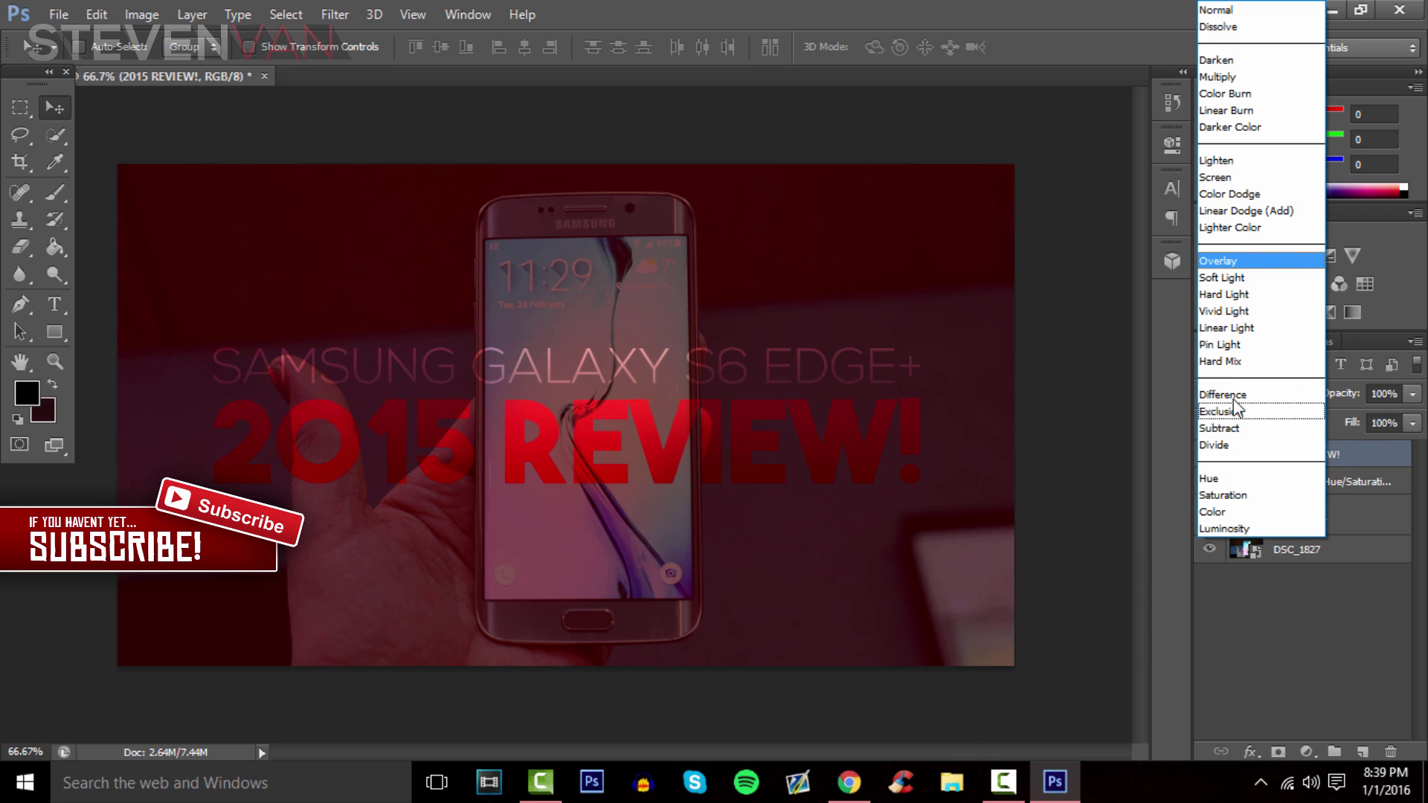
{"action": "left_click", "coordinate": [1235, 276]}
{"action": "left_click", "coordinate": [1239, 389]}
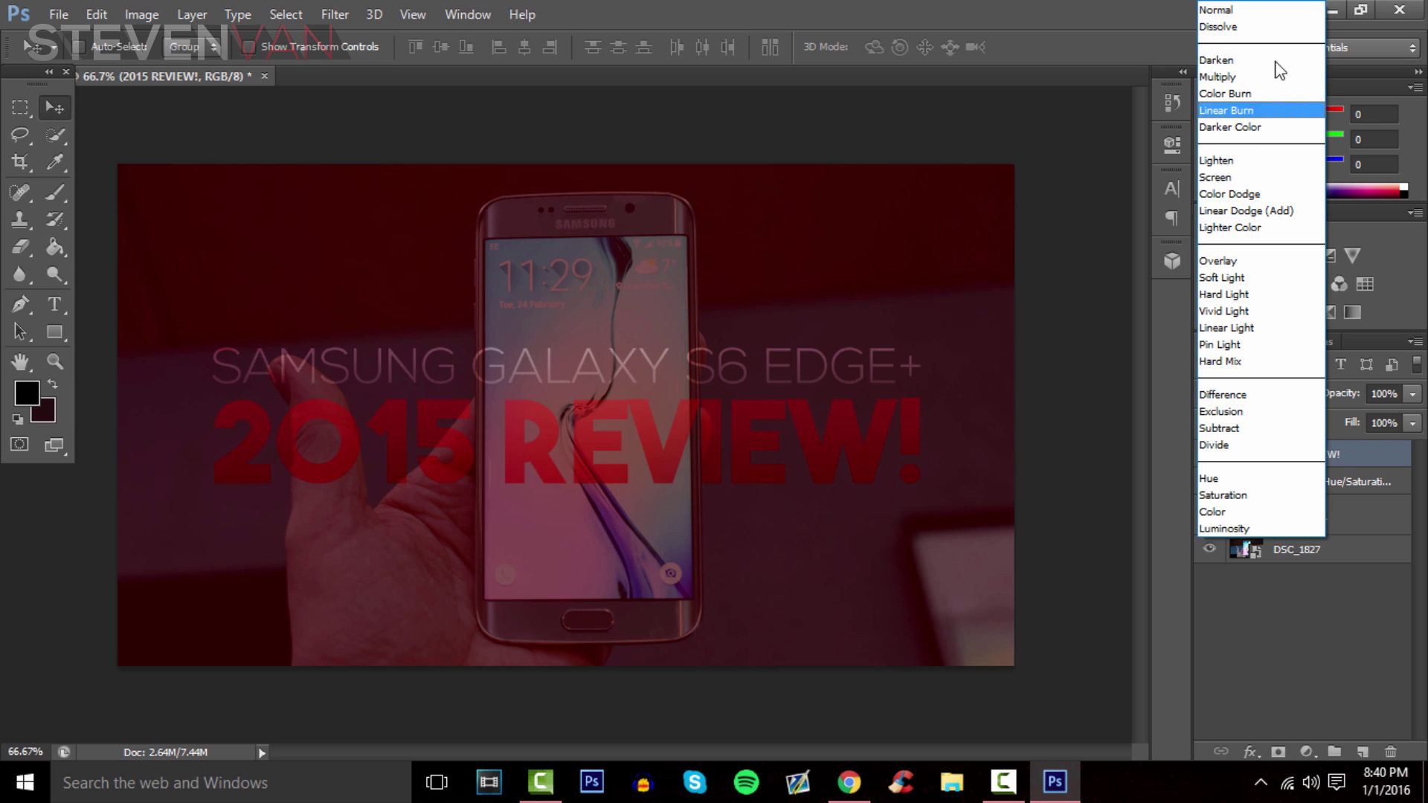
{"action": "left_click", "coordinate": [1233, 91]}
{"action": "left_click", "coordinate": [1236, 393]}
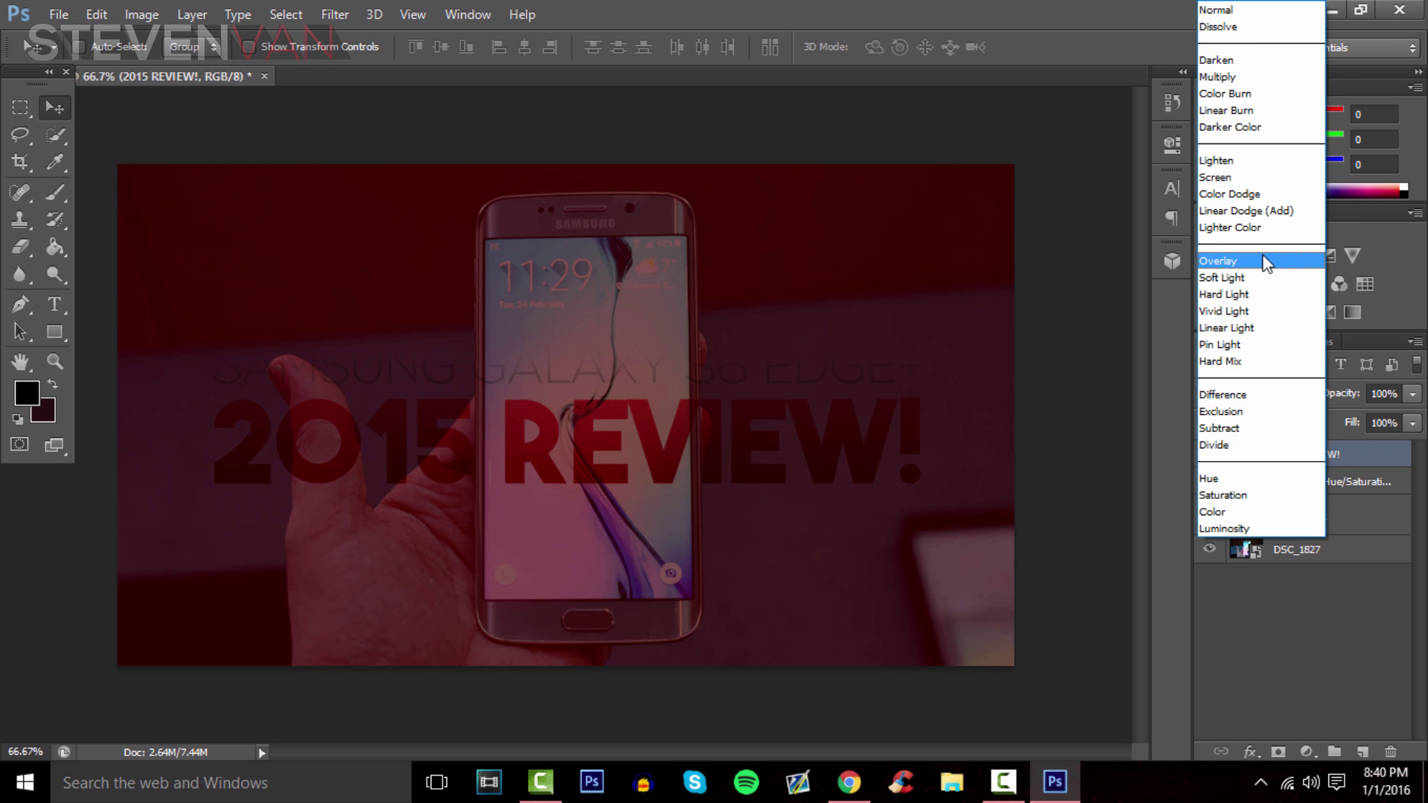
{"action": "left_click", "coordinate": [1264, 262]}
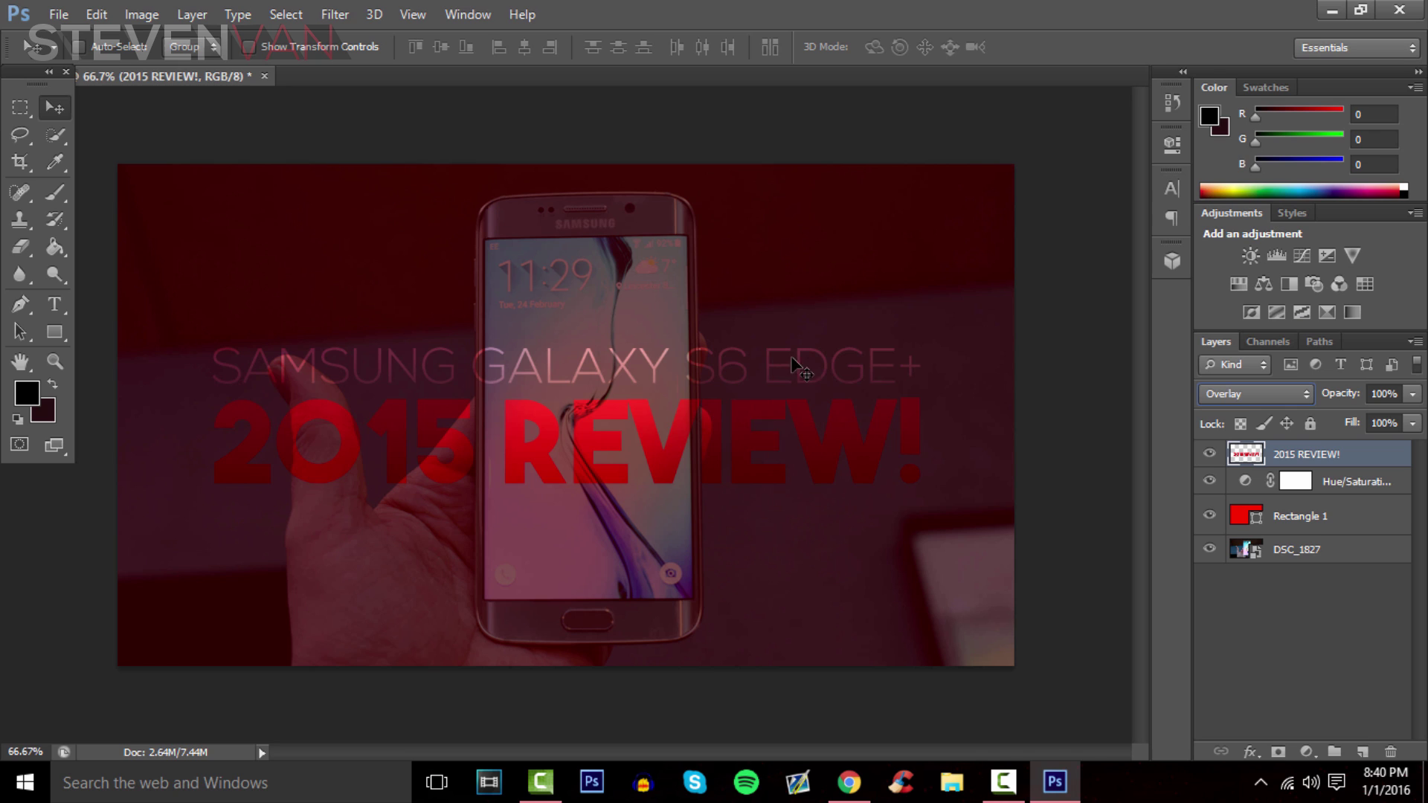